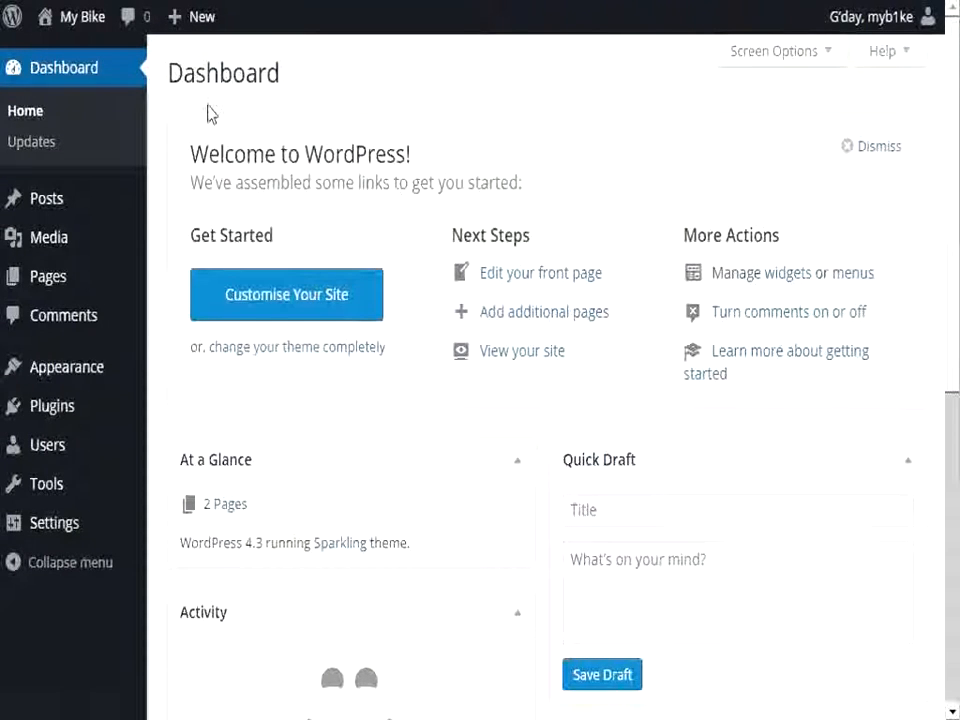
Step: View the My Bike site's front page and return to the admin dashboard
{"action": "mouse_move", "coordinate": [140, 528]}
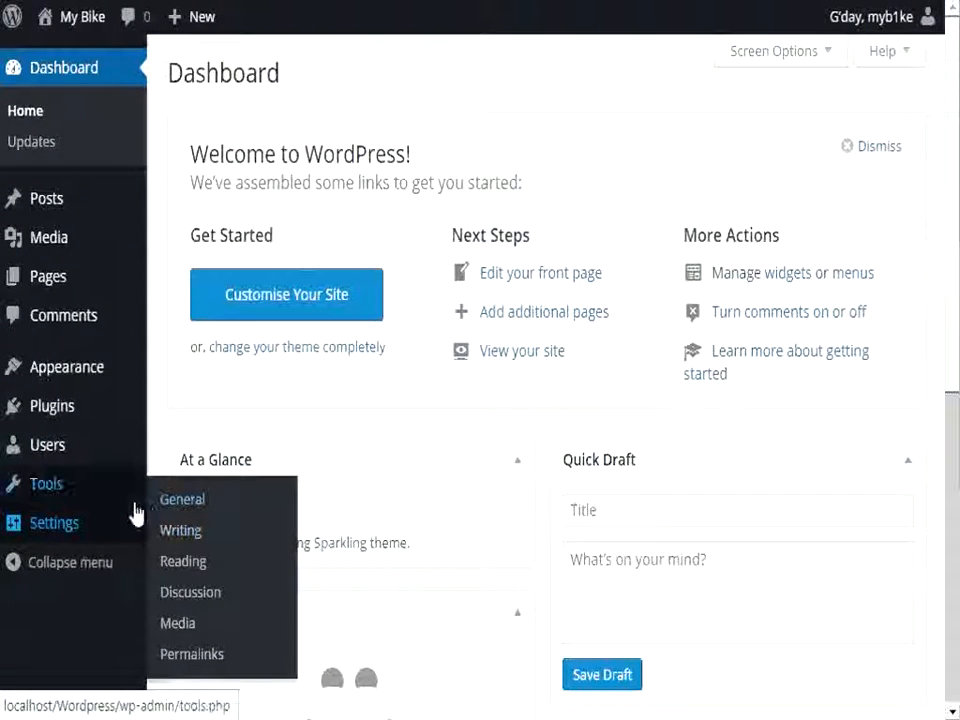
{"action": "mouse_move", "coordinate": [64, 200]}
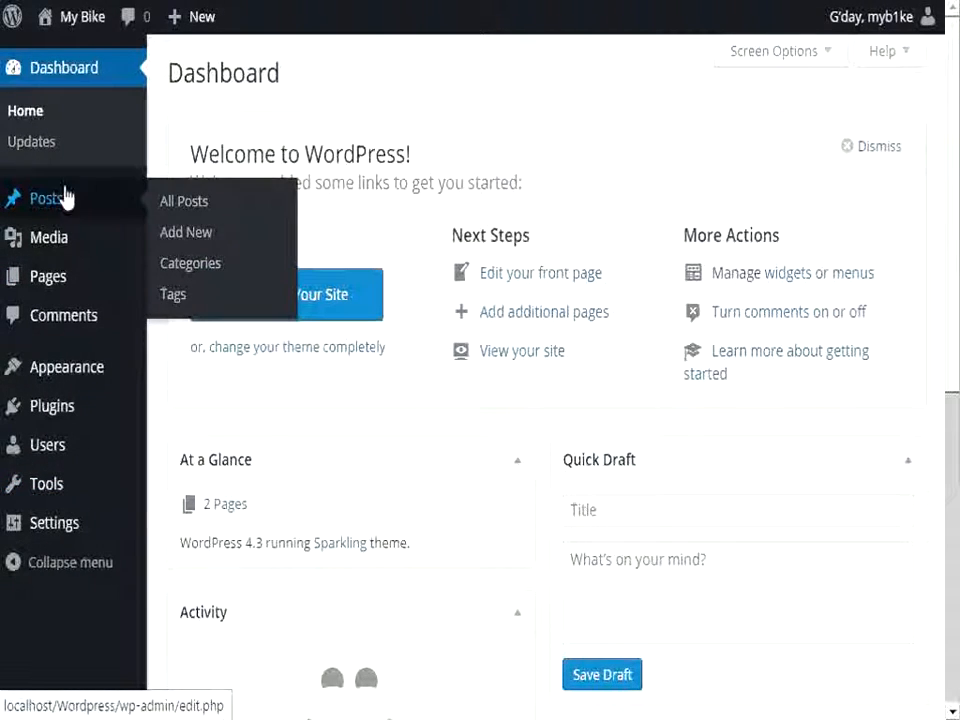
{"action": "left_click", "coordinate": [74, 18]}
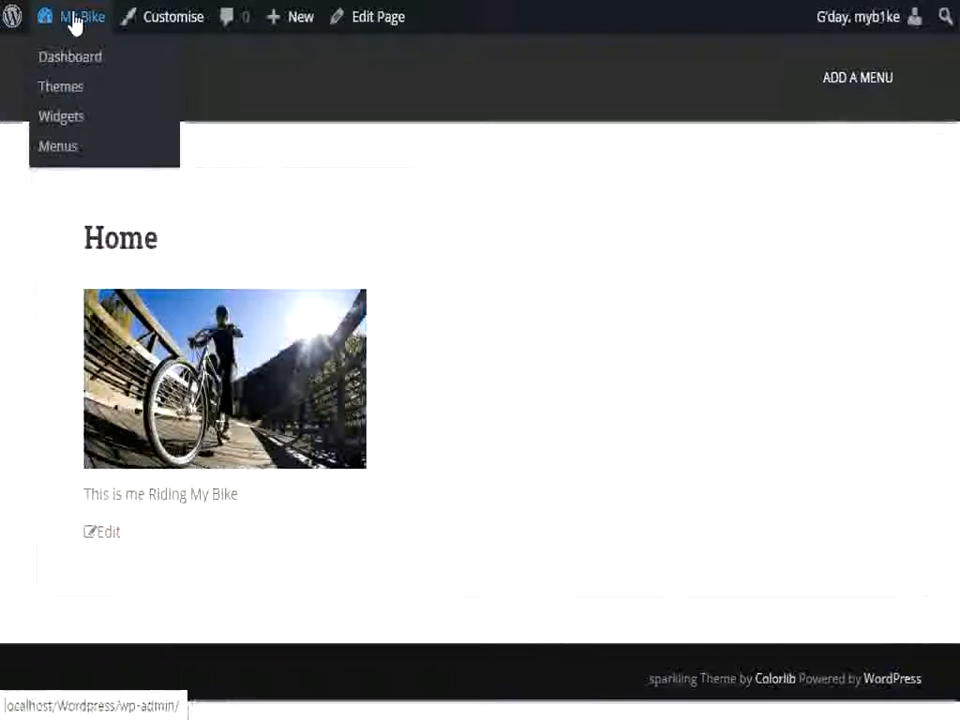
{"action": "left_click", "coordinate": [80, 68]}
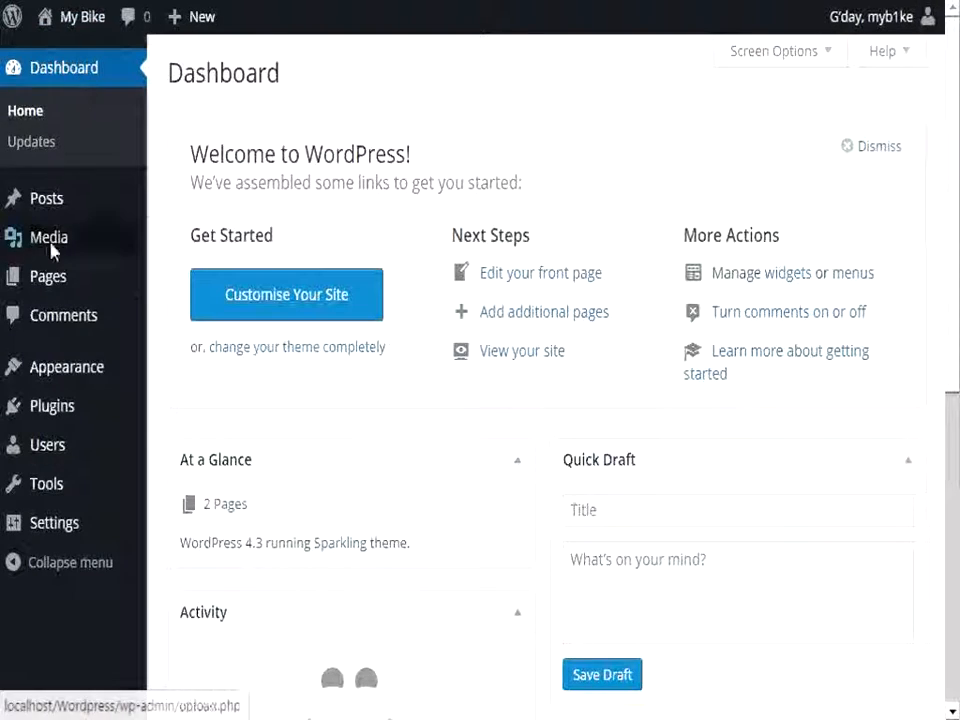
Step: Look through the media library and the list of all pages
{"action": "mouse_move", "coordinate": [44, 210]}
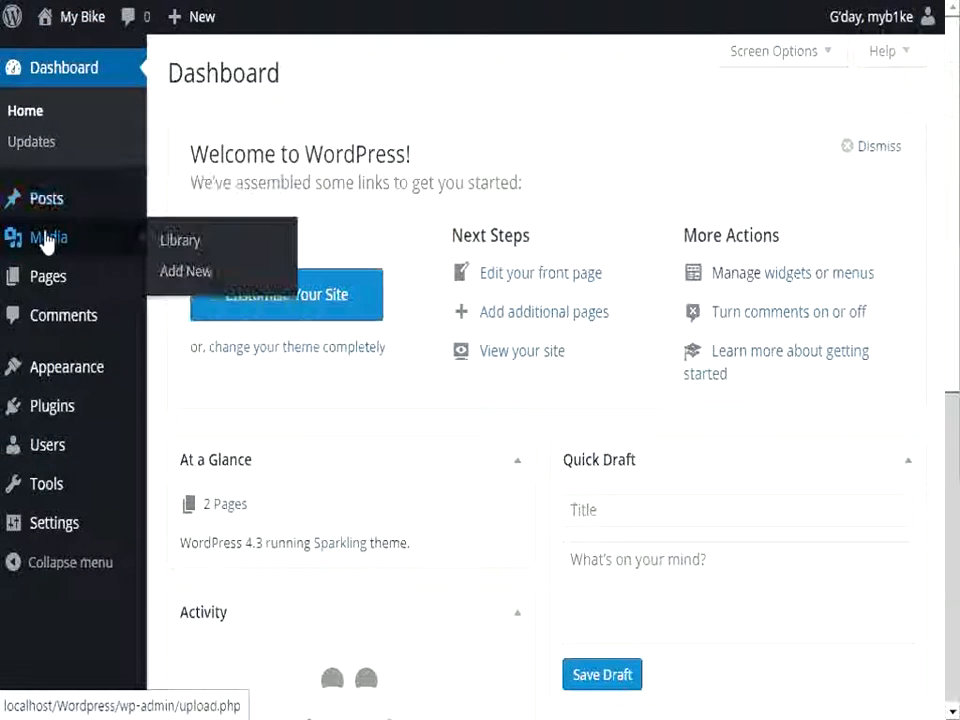
{"action": "left_click", "coordinate": [45, 240]}
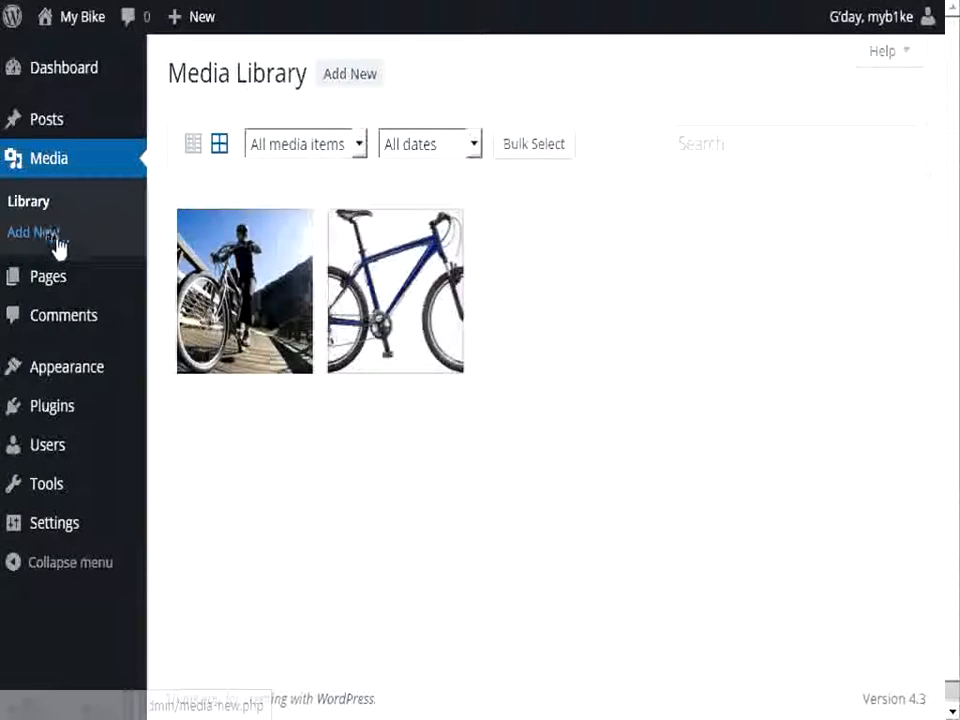
{"action": "left_click", "coordinate": [49, 285]}
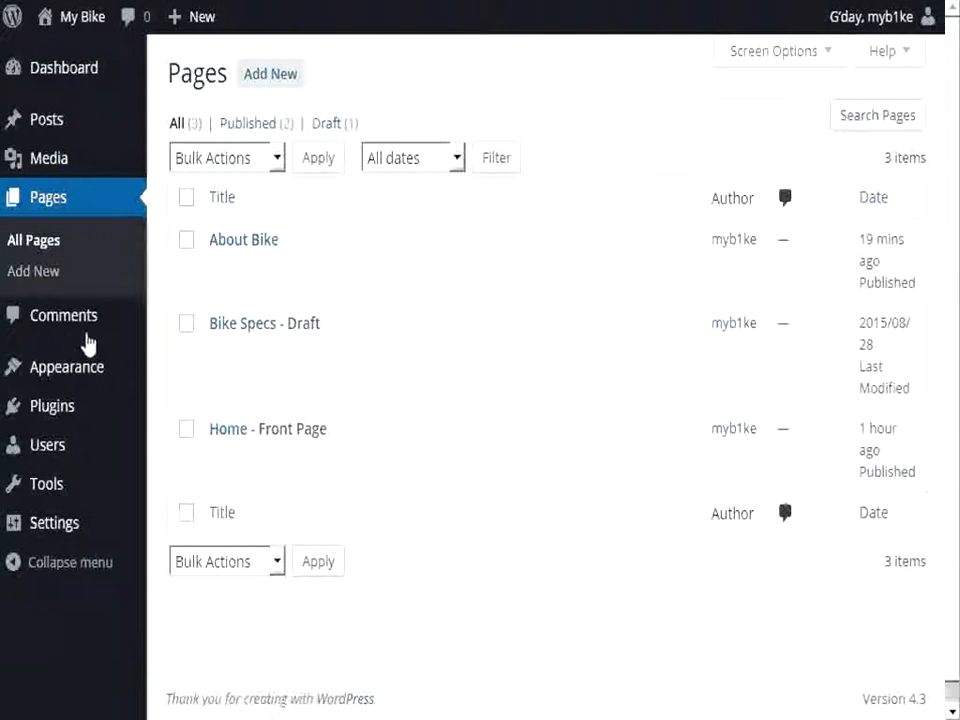
Step: View the installed themes and the Menus section of the Sparkling theme's customiser, and leave the customiser
{"action": "left_click", "coordinate": [21, 374]}
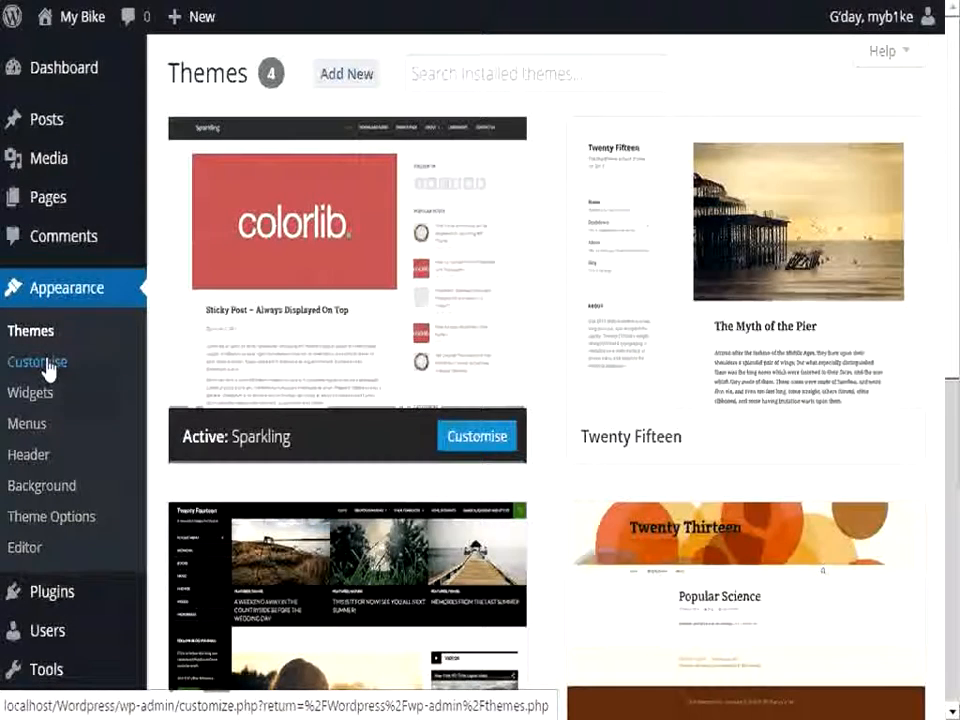
{"action": "left_click", "coordinate": [47, 366]}
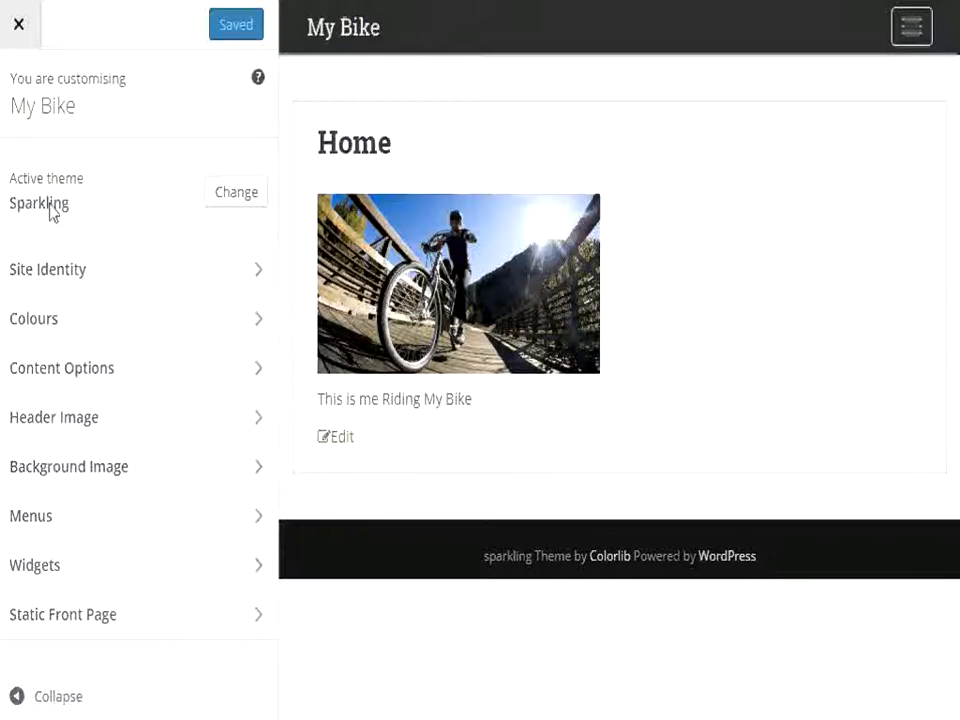
{"action": "left_click", "coordinate": [45, 528]}
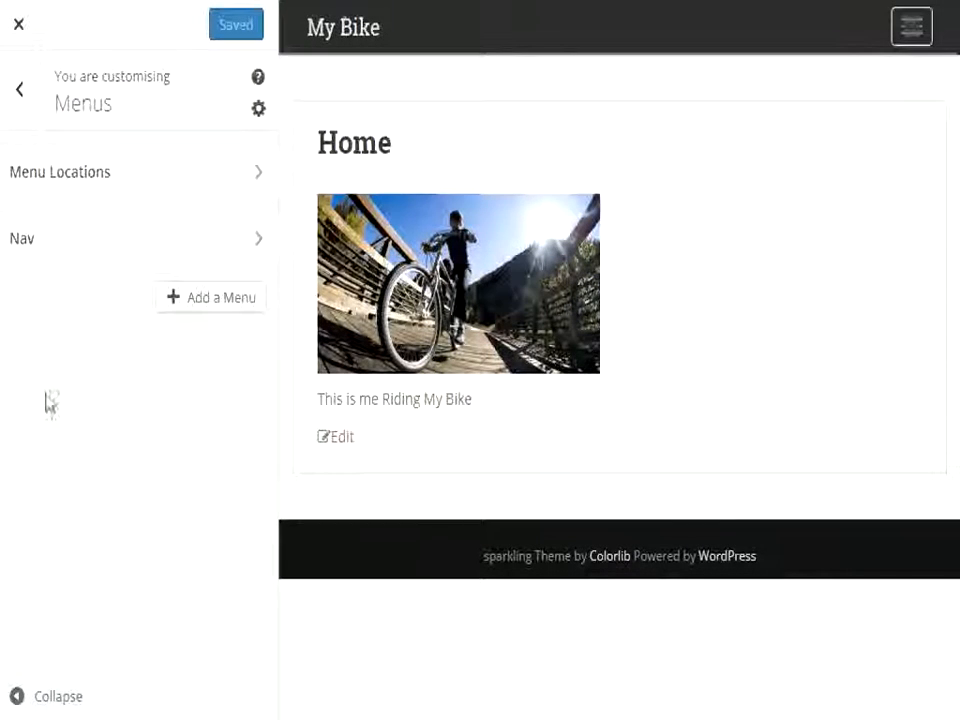
{"action": "left_click", "coordinate": [16, 28]}
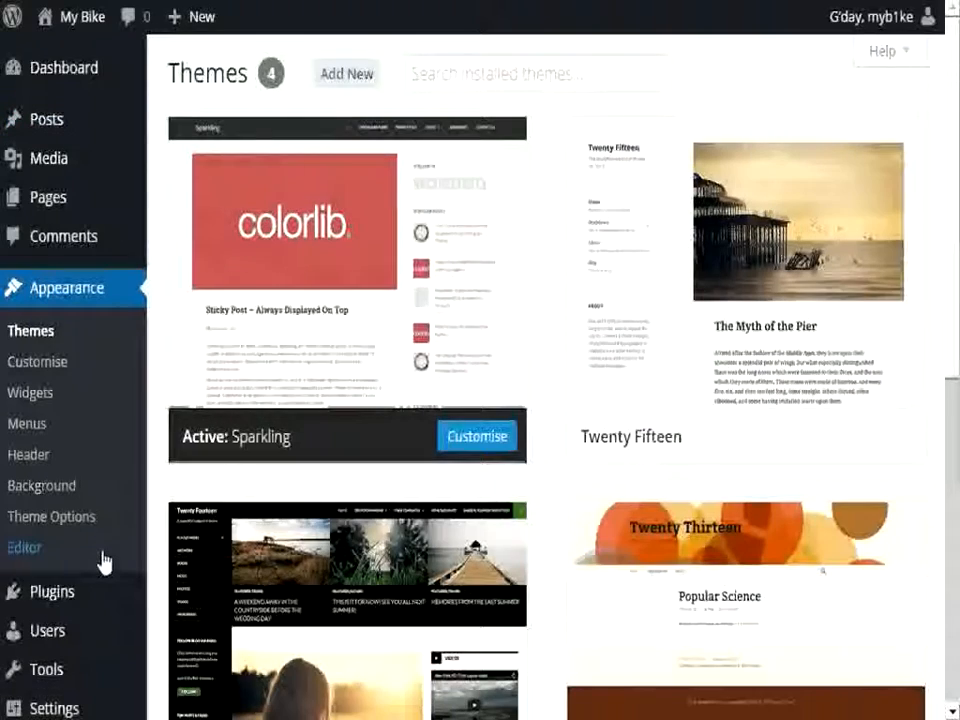
Step: Activate the Akismet plugin from the installed plugins list
{"action": "mouse_move", "coordinate": [73, 595]}
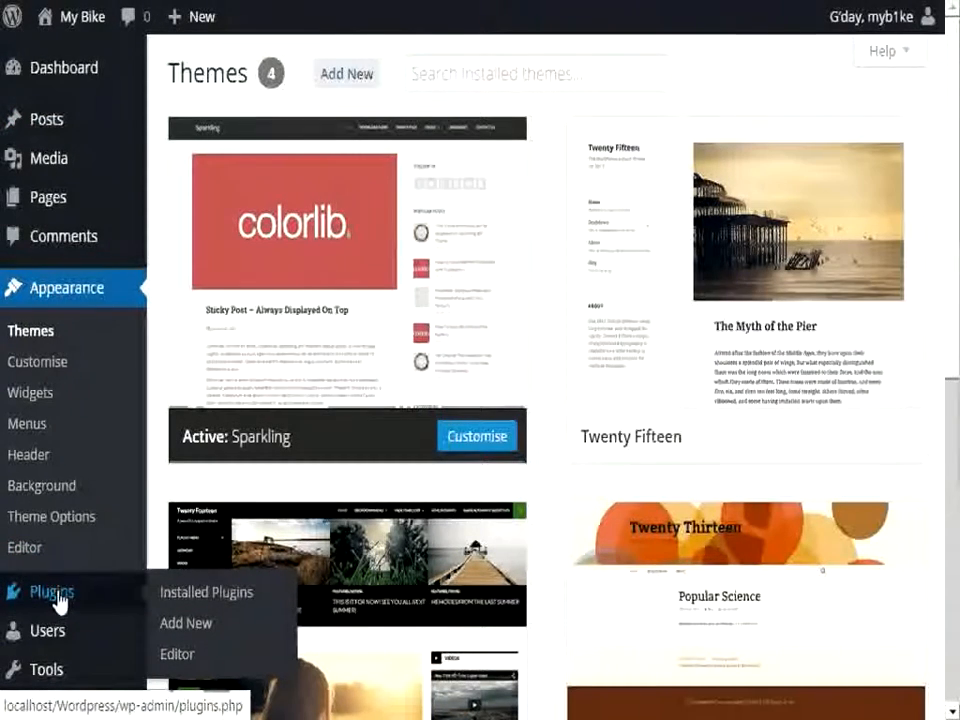
{"action": "left_click", "coordinate": [58, 598]}
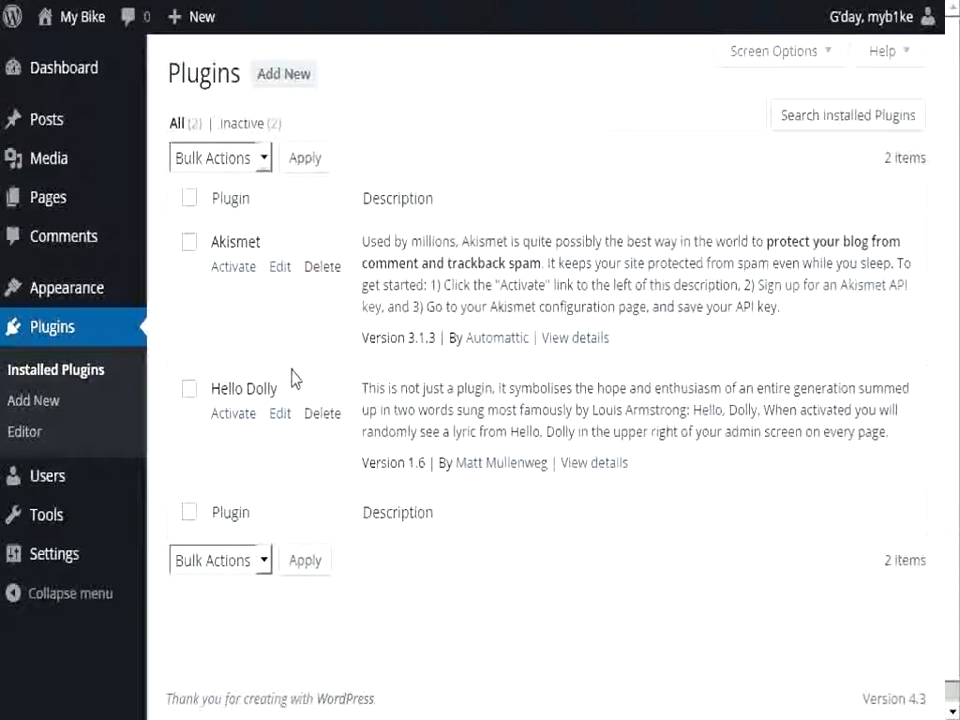
{"action": "left_click", "coordinate": [228, 268]}
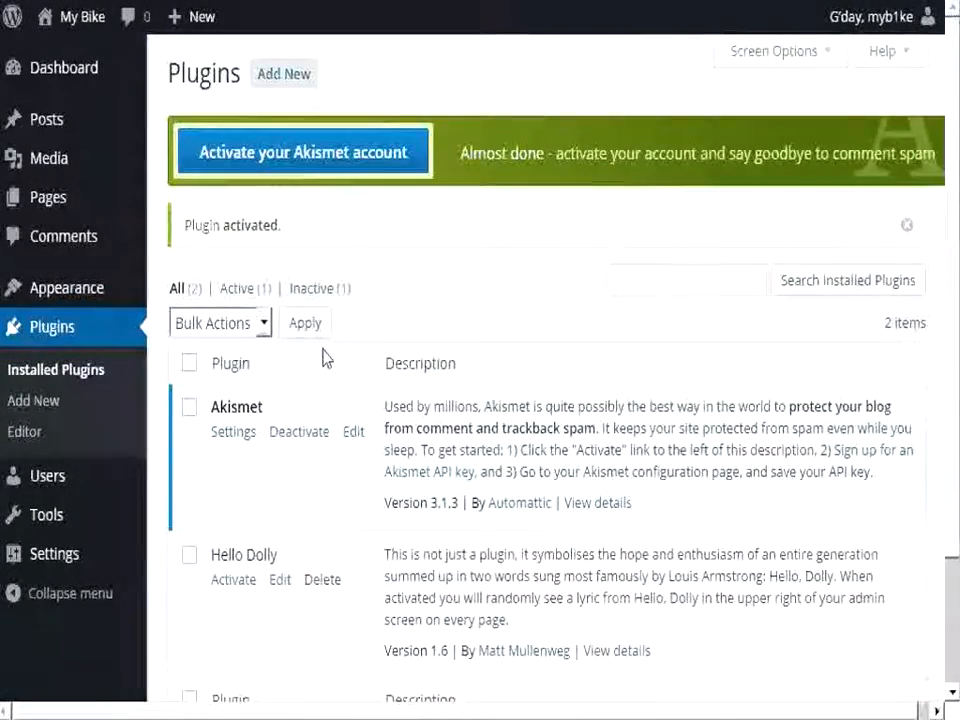
Step: Search the plugins available to add for "sucuri"
{"action": "scroll", "coordinate": [325, 357], "scroll_direction": "down", "scroll_amount": 2}
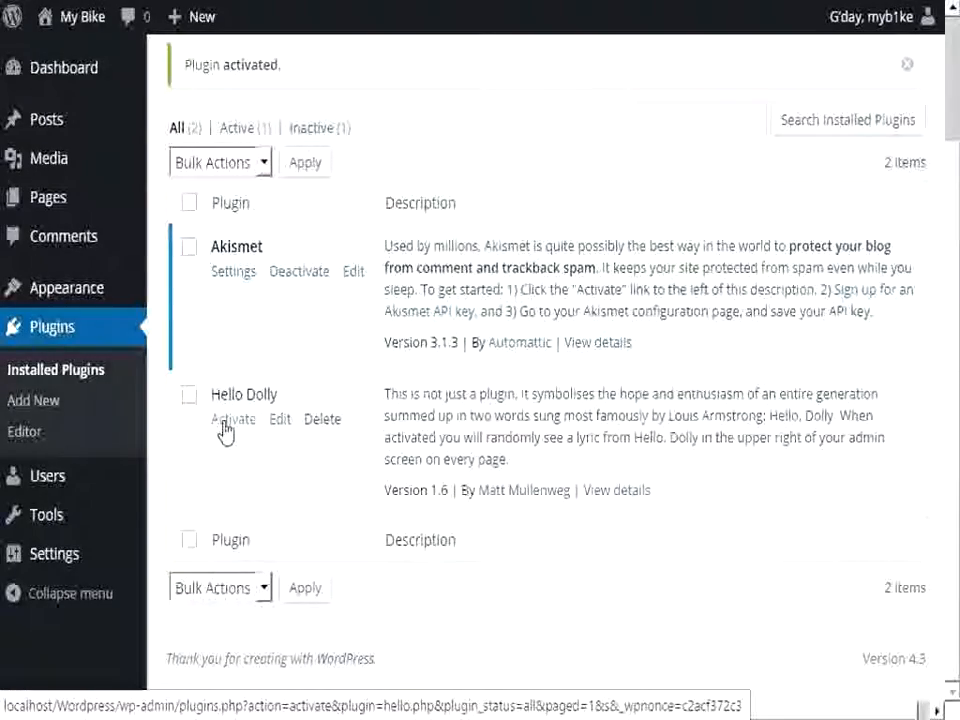
{"action": "scroll", "coordinate": [240, 410], "scroll_direction": "up", "scroll_amount": 2}
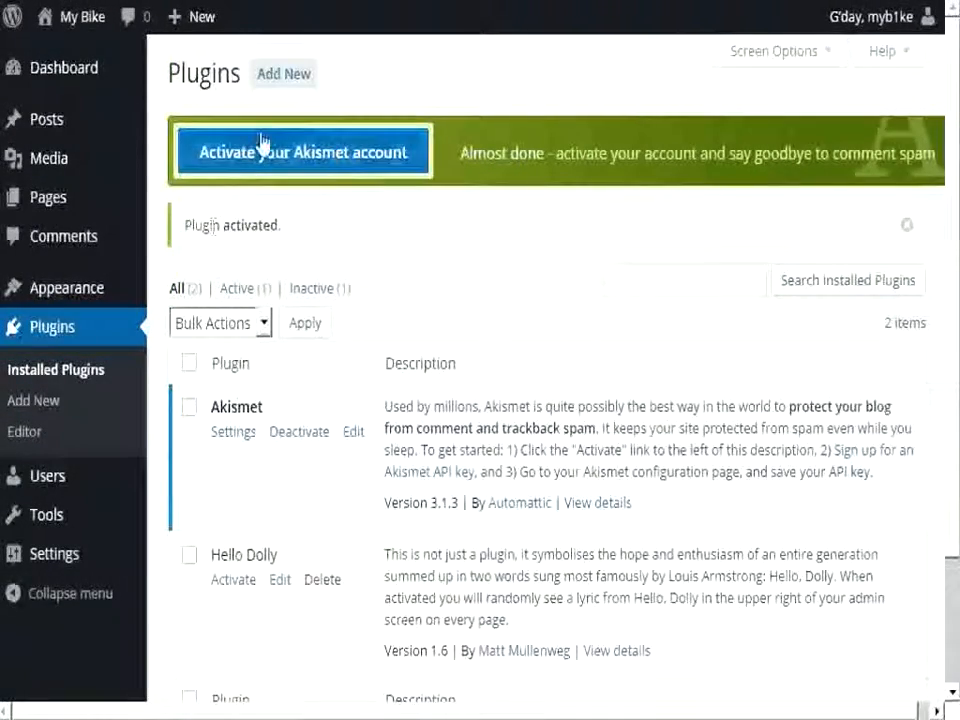
{"action": "left_click", "coordinate": [280, 80]}
{"action": "left_click", "coordinate": [660, 143]}
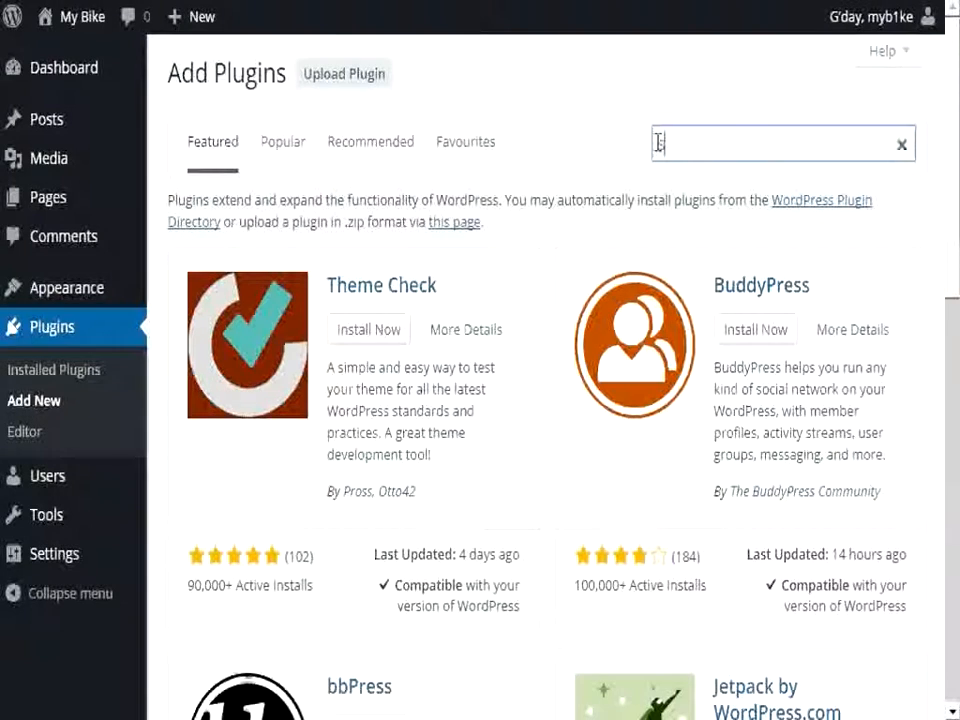
{"action": "type", "text": "sucuri"}
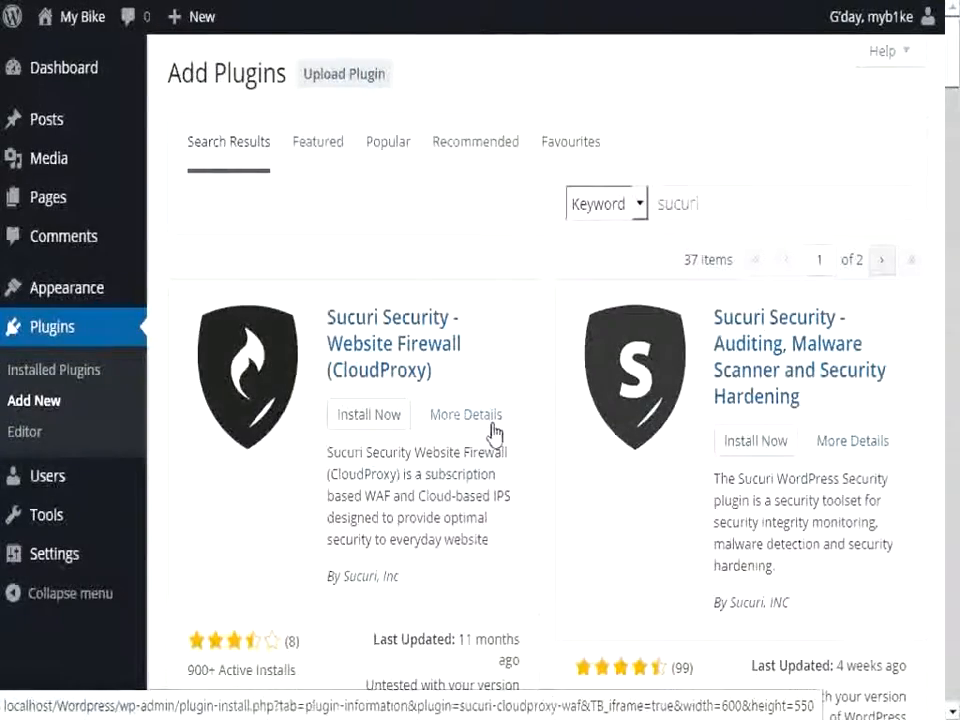
Step: Install and activate the plugin Sucuri Security - Auditing, Malware Scanner and Security Hardening
{"action": "scroll", "coordinate": [492, 425], "scroll_direction": "down", "scroll_amount": 2}
{"action": "left_click_drag", "start_coordinate": [575, 466], "coordinate": [612, 467]}
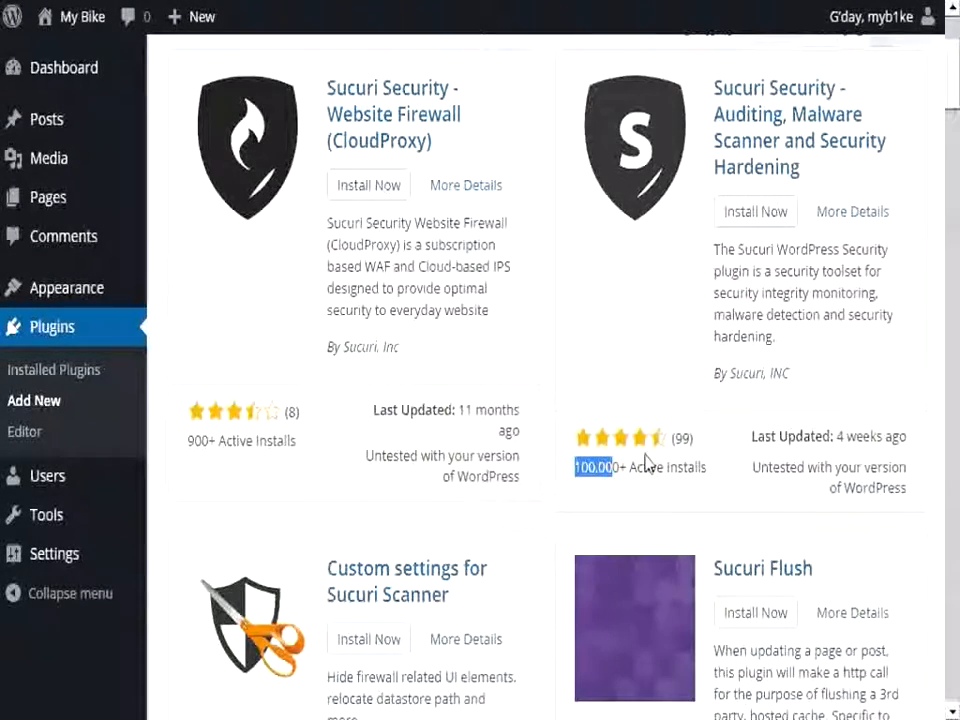
{"action": "scroll", "coordinate": [646, 462], "scroll_direction": "up", "scroll_amount": 1}
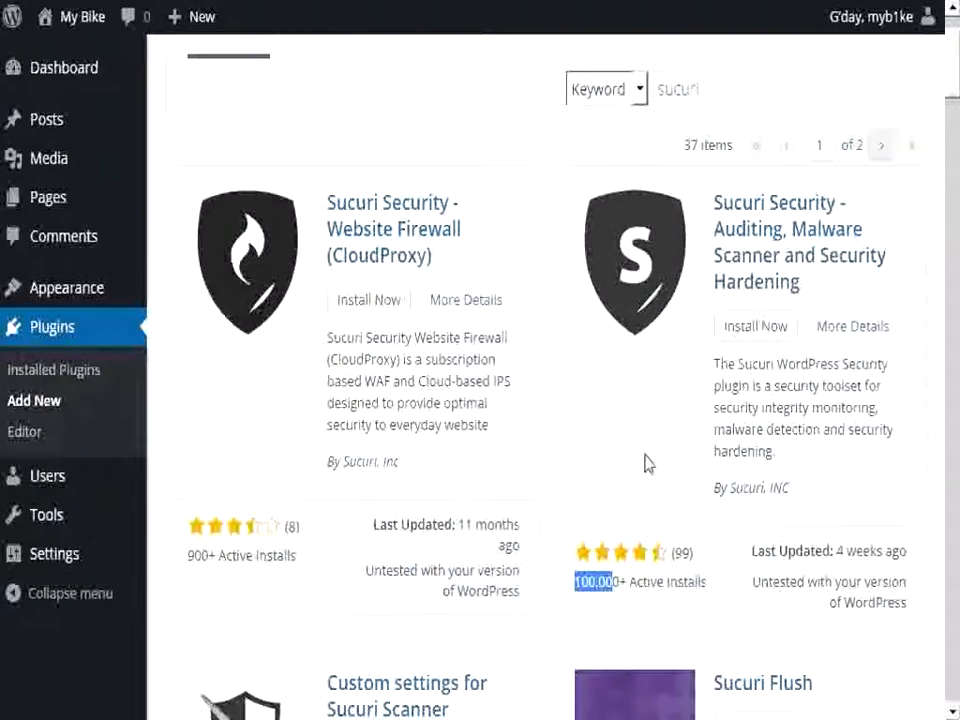
{"action": "left_click", "coordinate": [754, 330]}
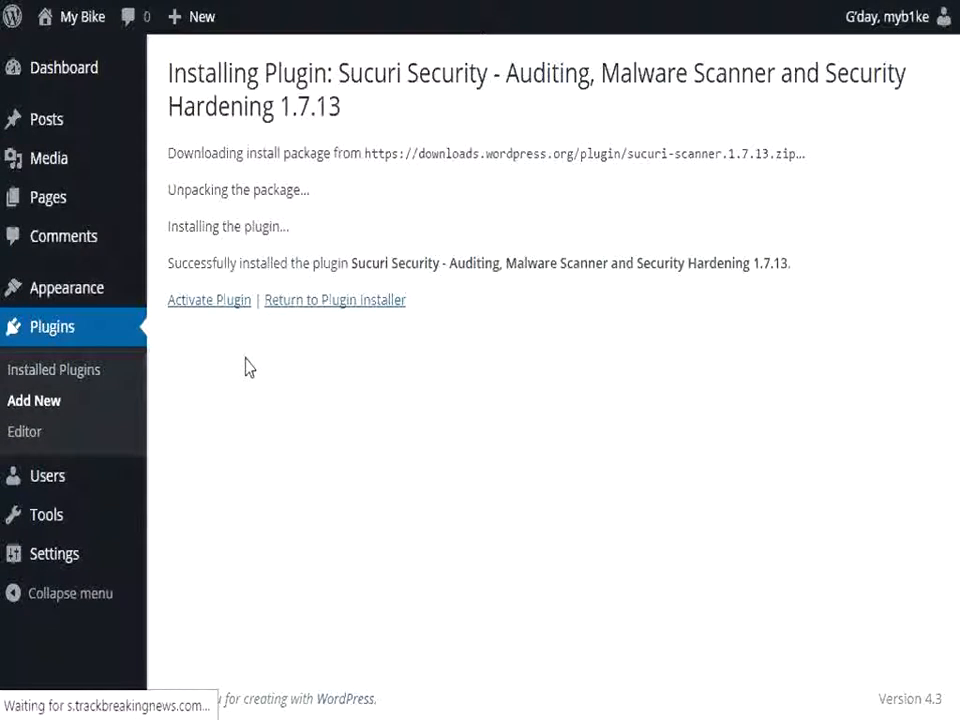
{"action": "left_click", "coordinate": [234, 302]}
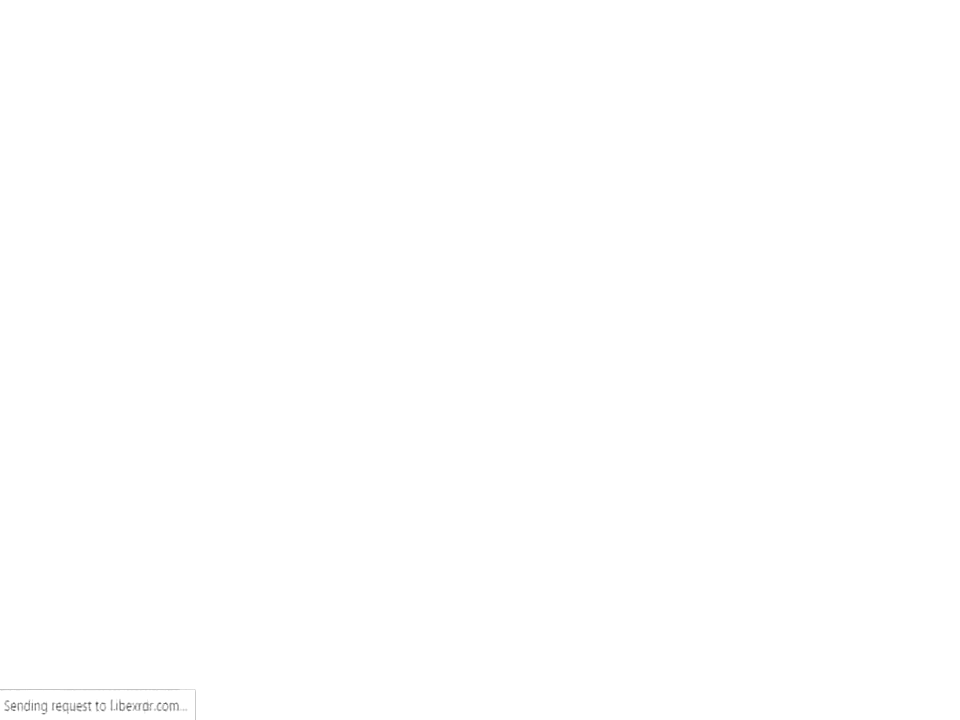
{"action": "left_click", "coordinate": [540, 0]}
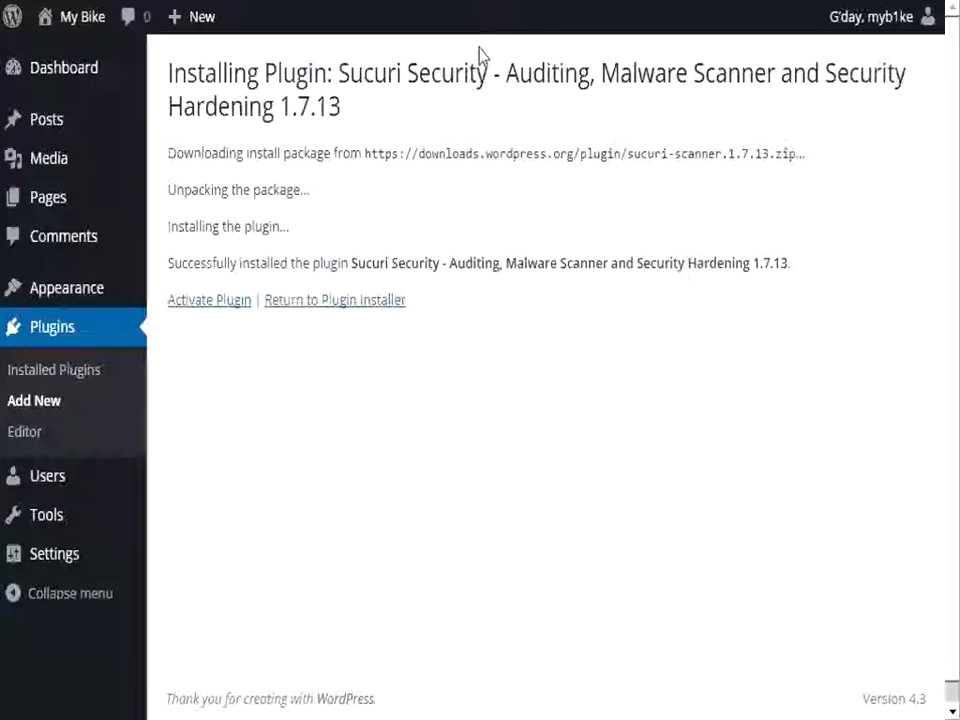
{"action": "left_click", "coordinate": [210, 306]}
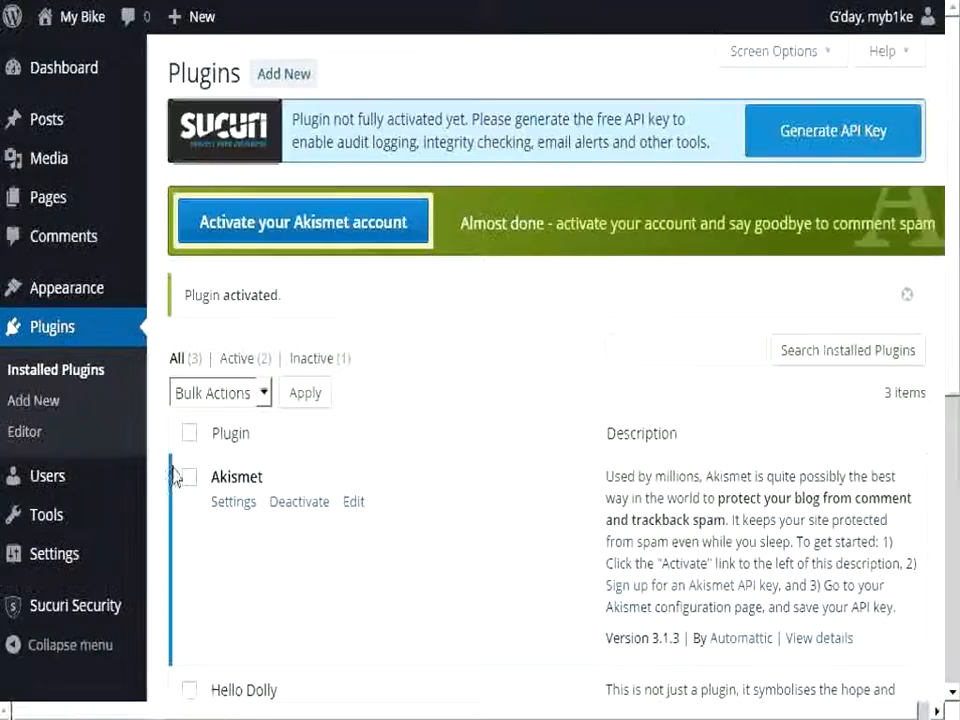
Step: Try to generate the free Sucuri API key for the site, with DNS lookups on startup disabled
{"action": "mouse_move", "coordinate": [83, 613]}
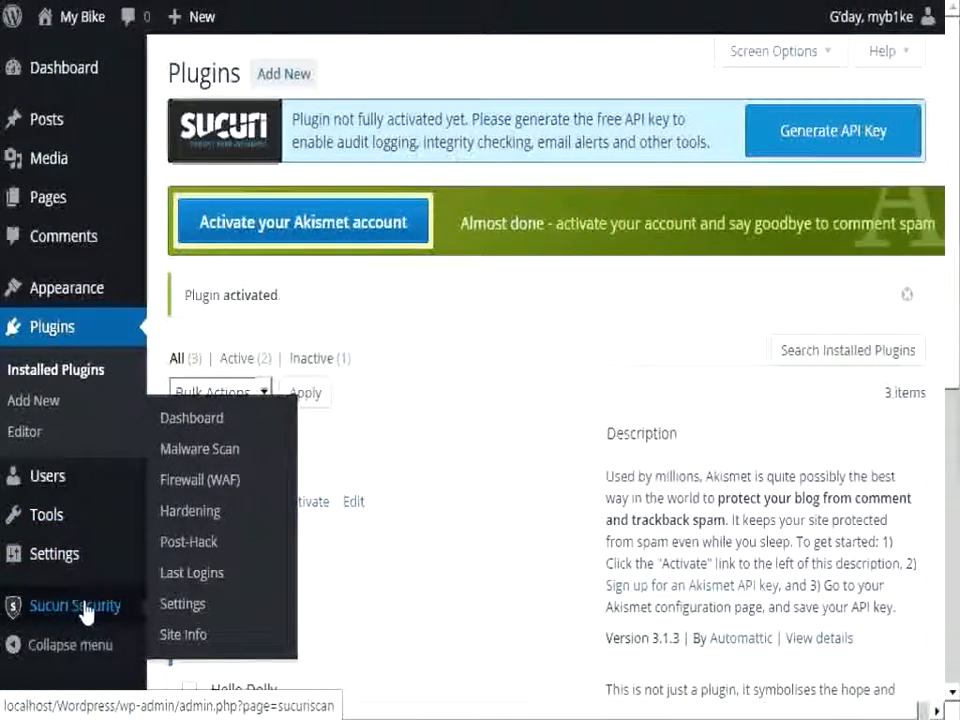
{"action": "left_click", "coordinate": [85, 613]}
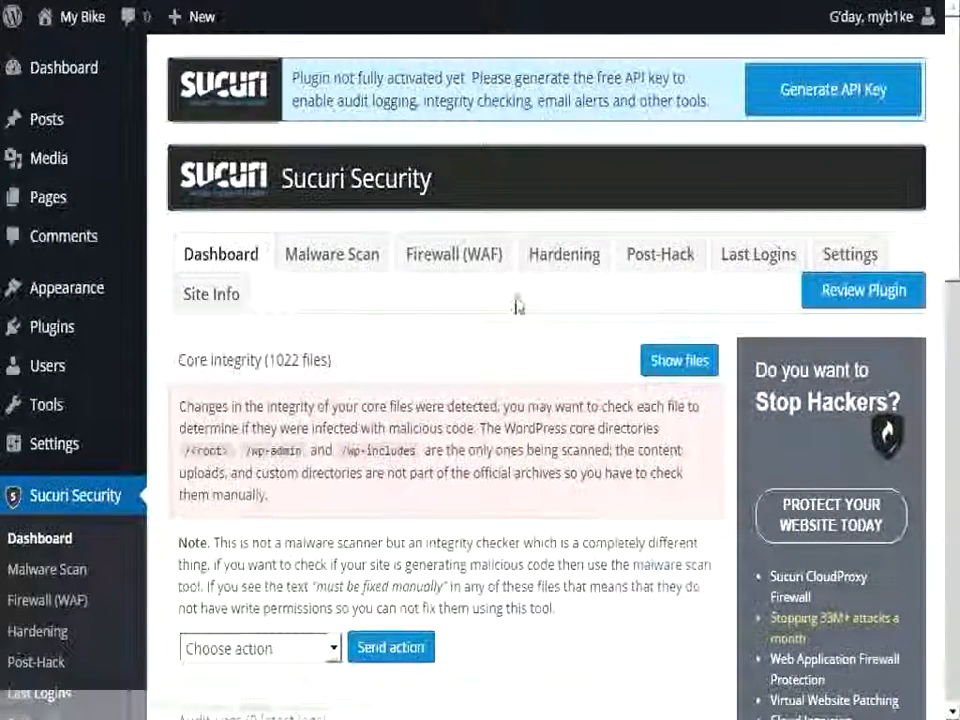
{"action": "left_click", "coordinate": [800, 104]}
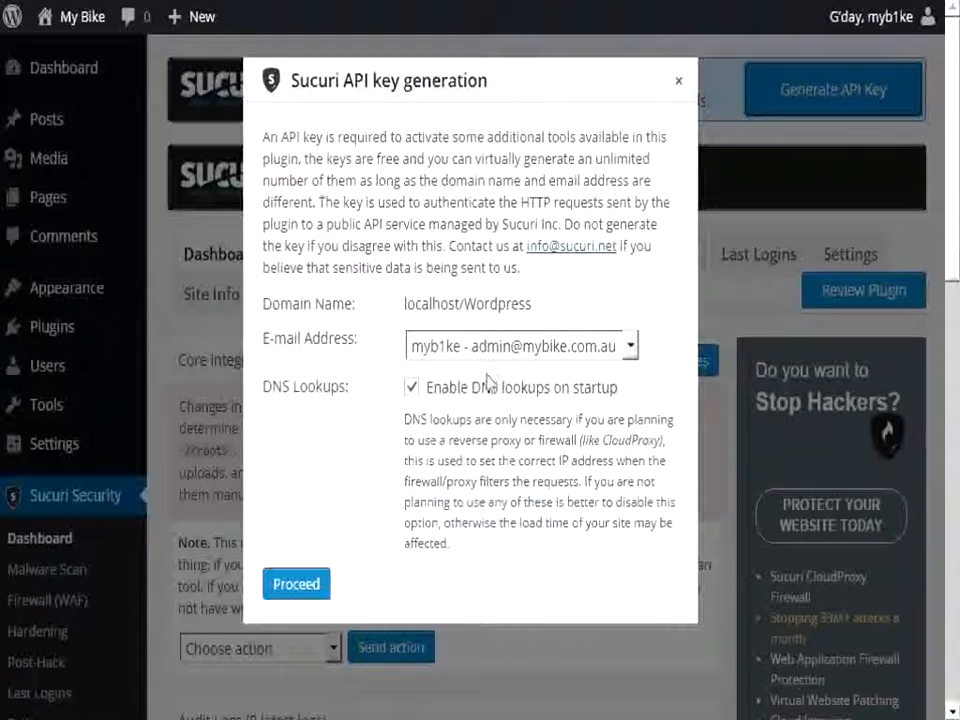
{"action": "left_click", "coordinate": [411, 388]}
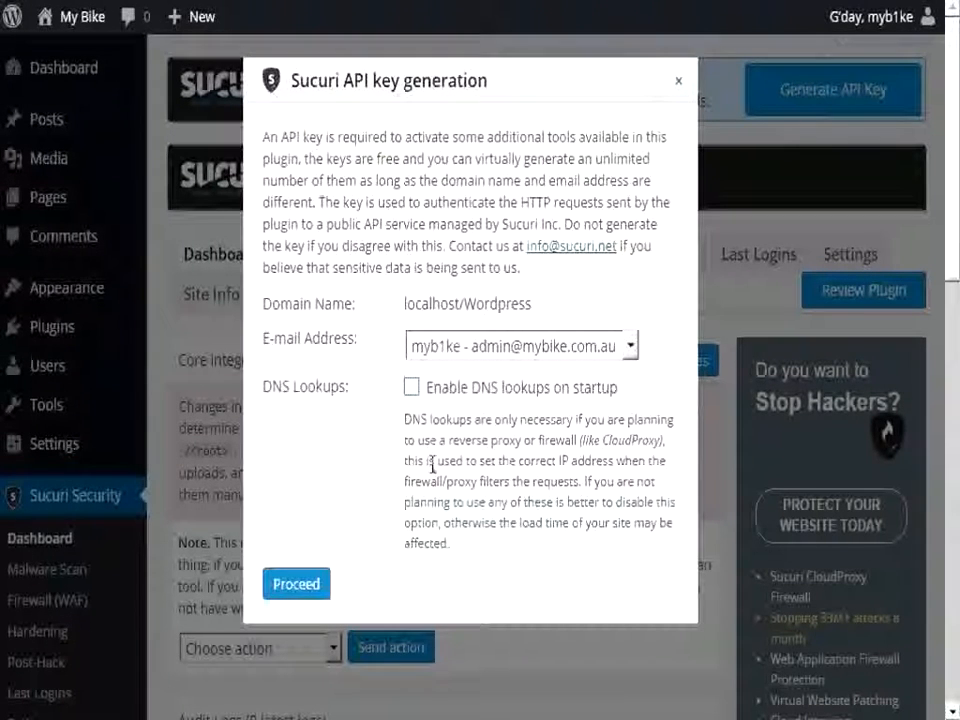
{"action": "left_click", "coordinate": [306, 580]}
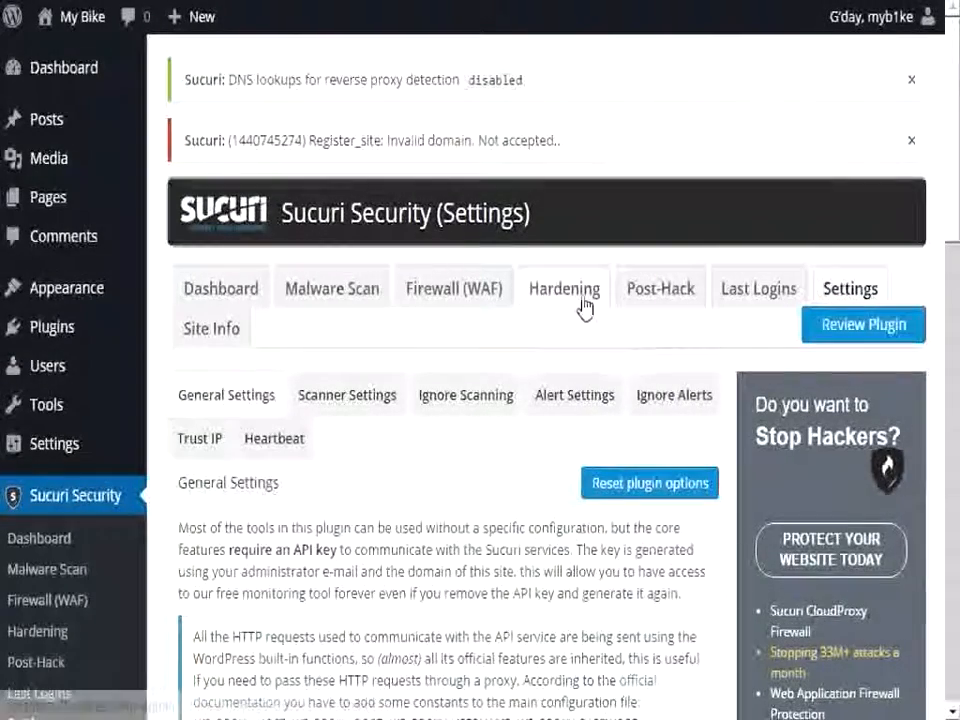
Step: Review the Sucuri hardening options and harden the uploads directory against direct execution of PHP files
{"action": "left_click", "coordinate": [549, 297]}
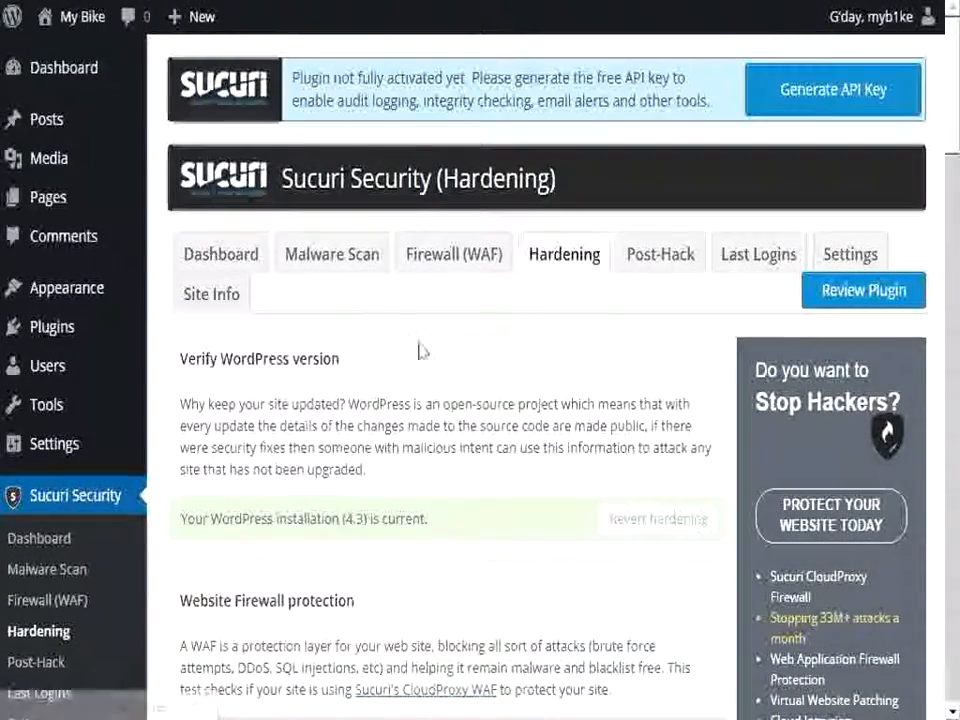
{"action": "scroll", "coordinate": [415, 340], "scroll_direction": "down", "scroll_amount": 2}
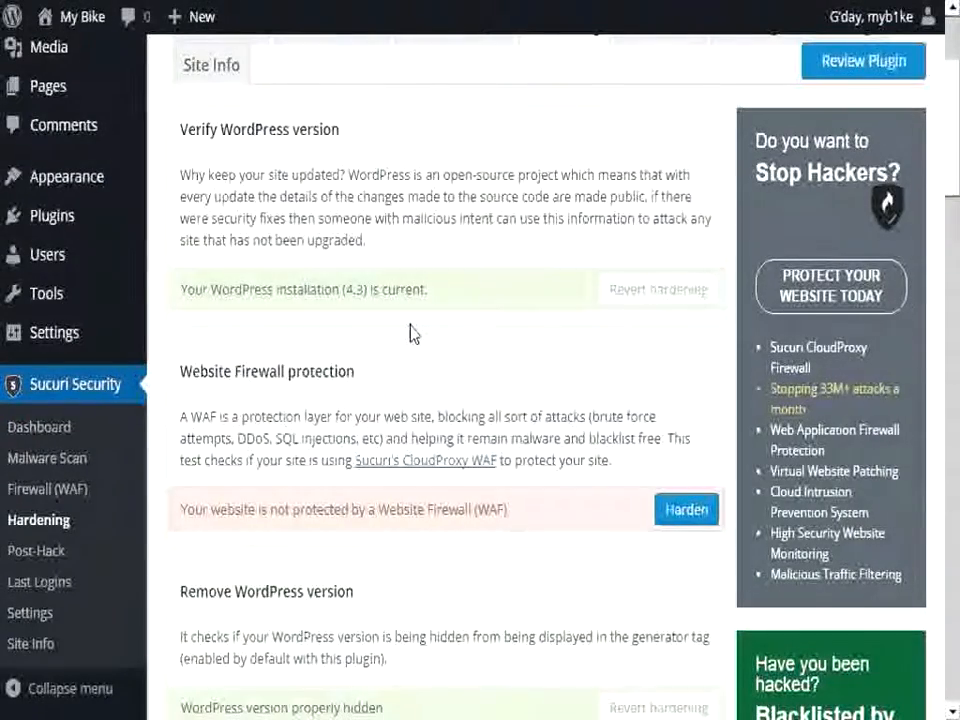
{"action": "scroll", "coordinate": [412, 332], "scroll_direction": "down", "scroll_amount": 2}
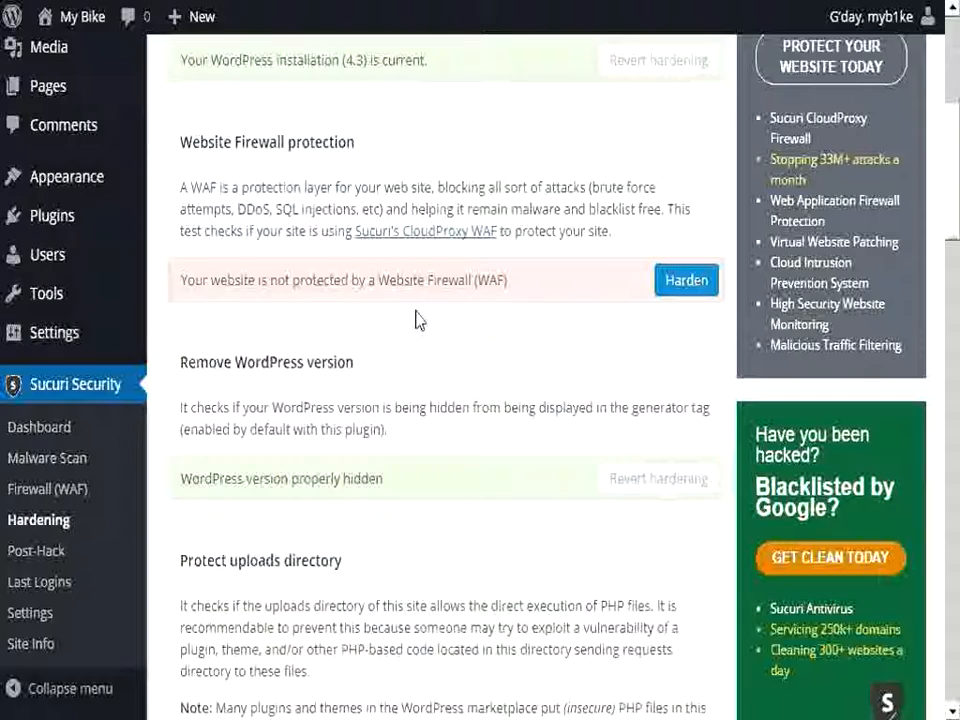
{"action": "left_click_drag", "start_coordinate": [356, 141], "coordinate": [180, 142]}
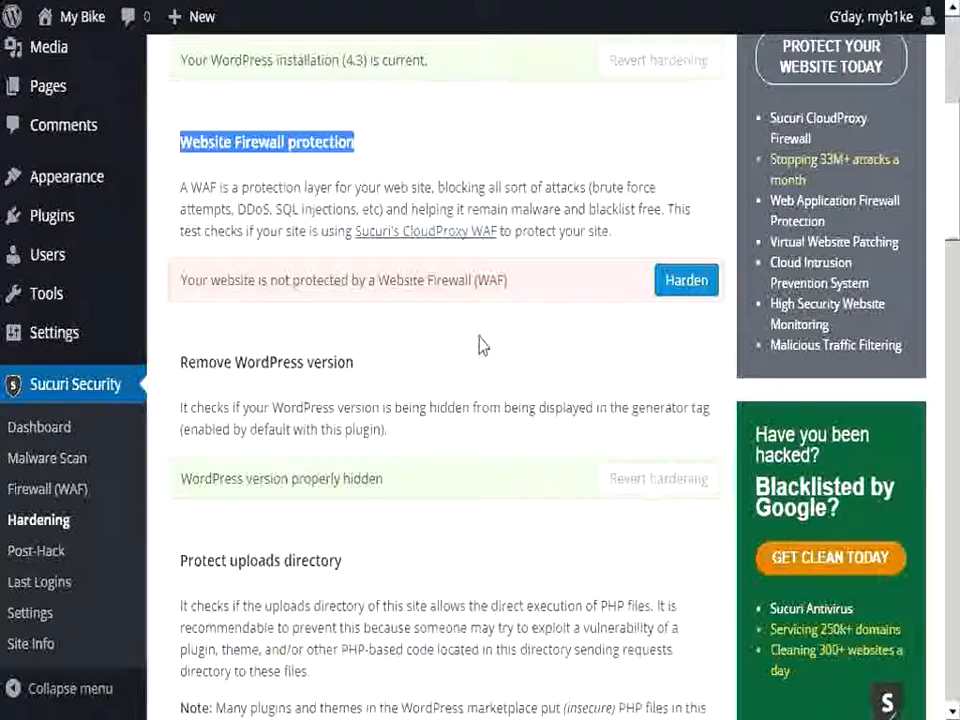
{"action": "scroll", "coordinate": [479, 344], "scroll_direction": "down", "scroll_amount": 3}
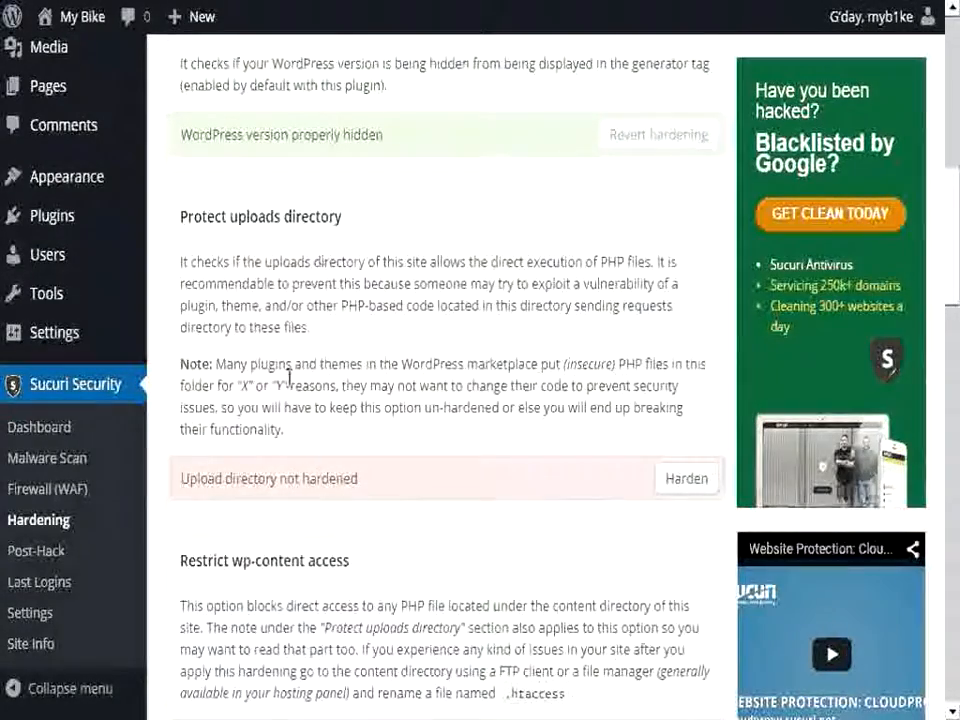
{"action": "left_click", "coordinate": [685, 480]}
{"action": "scroll", "coordinate": [450, 412], "scroll_direction": "down", "scroll_amount": 5}
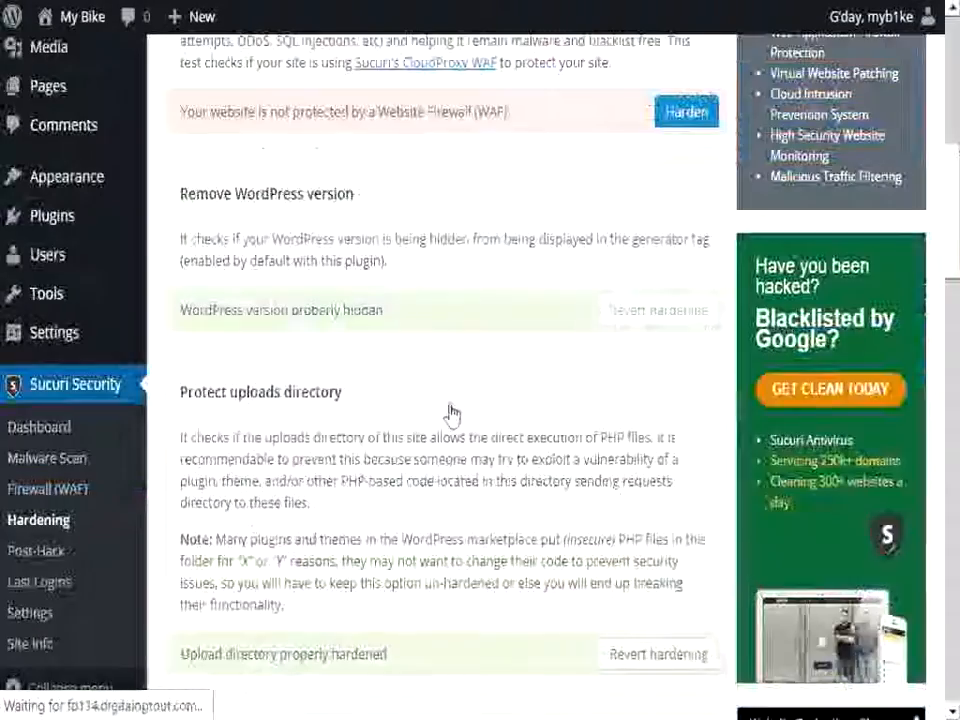
Step: Harden the wp-content directory to block direct access to the PHP files in it
{"action": "scroll", "coordinate": [450, 410], "scroll_direction": "down", "scroll_amount": 3}
{"action": "scroll", "coordinate": [450, 408], "scroll_direction": "down", "scroll_amount": 2}
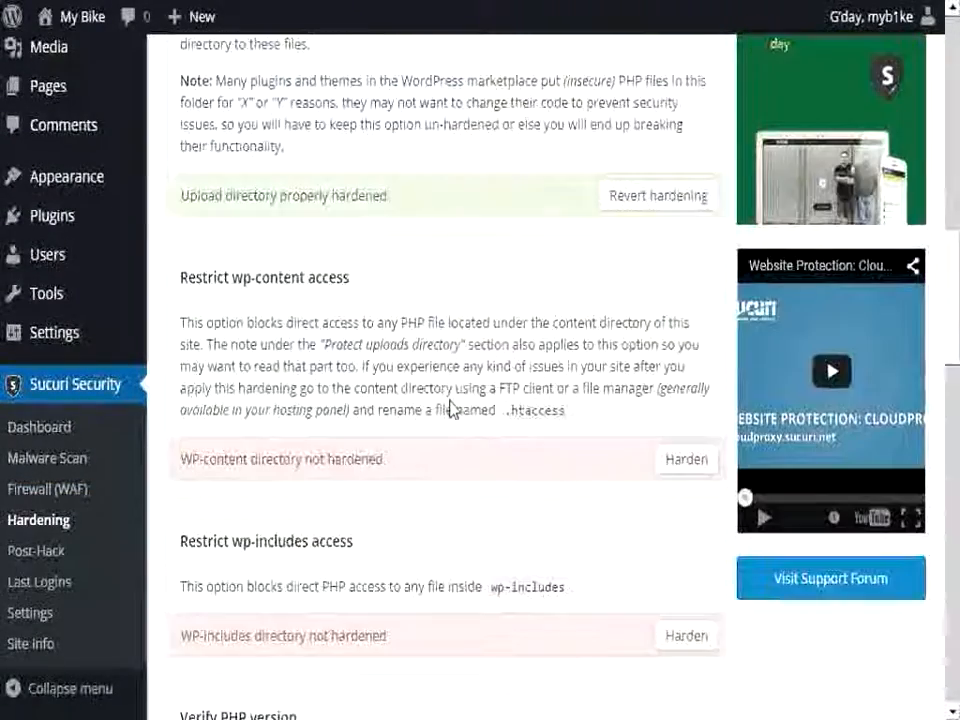
{"action": "left_click", "coordinate": [682, 464]}
Step: Apply the information leakage hardening so the readme.html file stops exposing the WordPress version
{"action": "scroll", "coordinate": [410, 393], "scroll_direction": "down", "scroll_amount": 6}
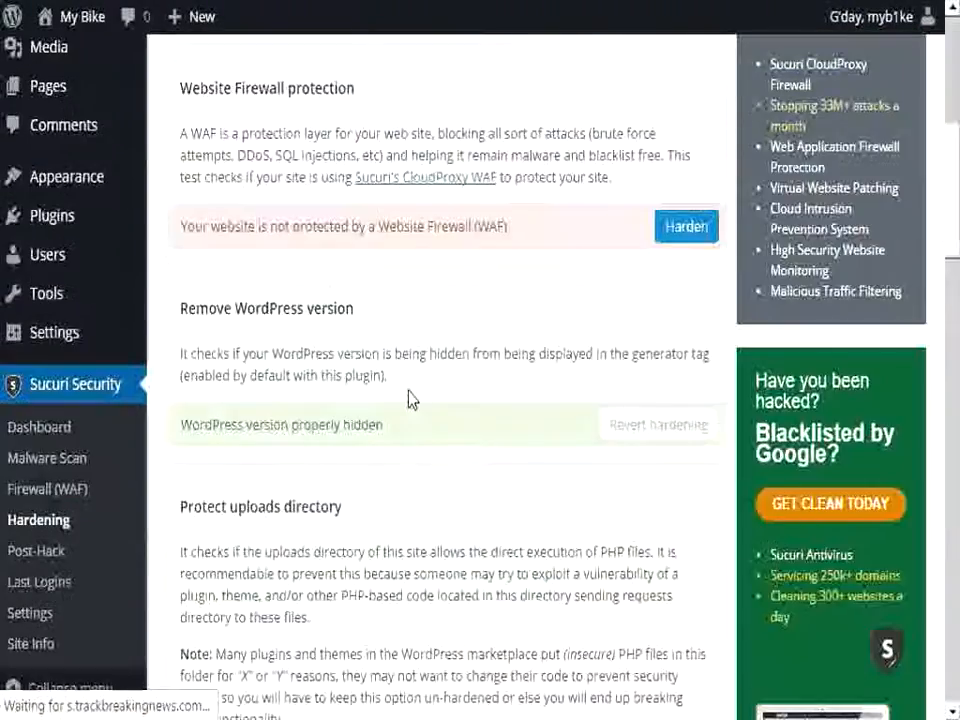
{"action": "scroll", "coordinate": [410, 397], "scroll_direction": "up", "scroll_amount": 2}
{"action": "scroll", "coordinate": [410, 397], "scroll_direction": "down", "scroll_amount": 8}
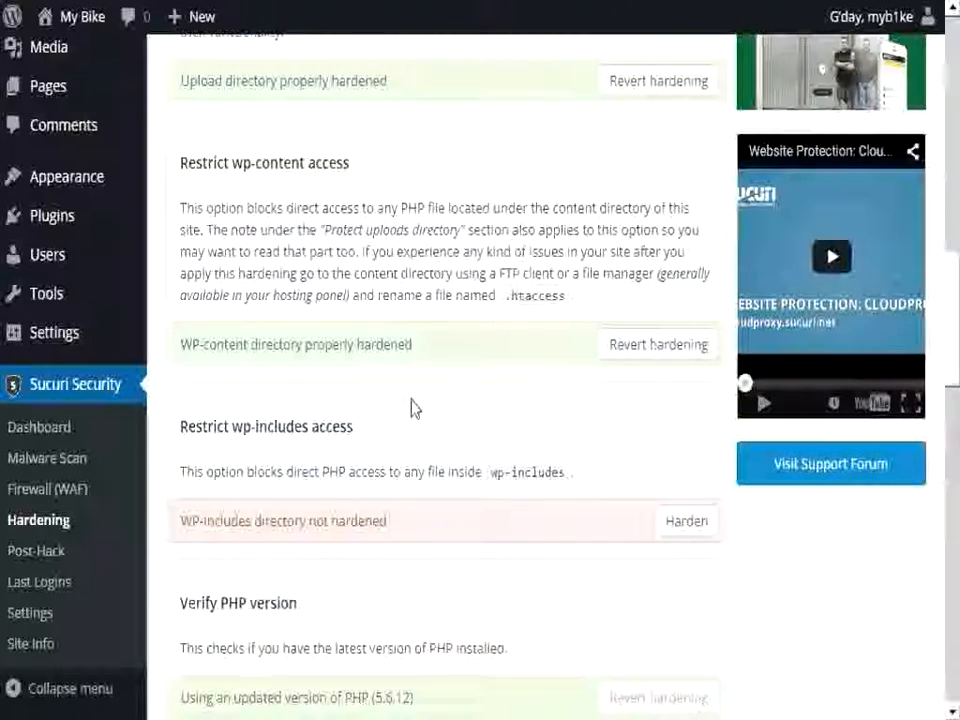
{"action": "scroll", "coordinate": [413, 407], "scroll_direction": "down", "scroll_amount": 1}
{"action": "scroll", "coordinate": [413, 405], "scroll_direction": "down", "scroll_amount": 2}
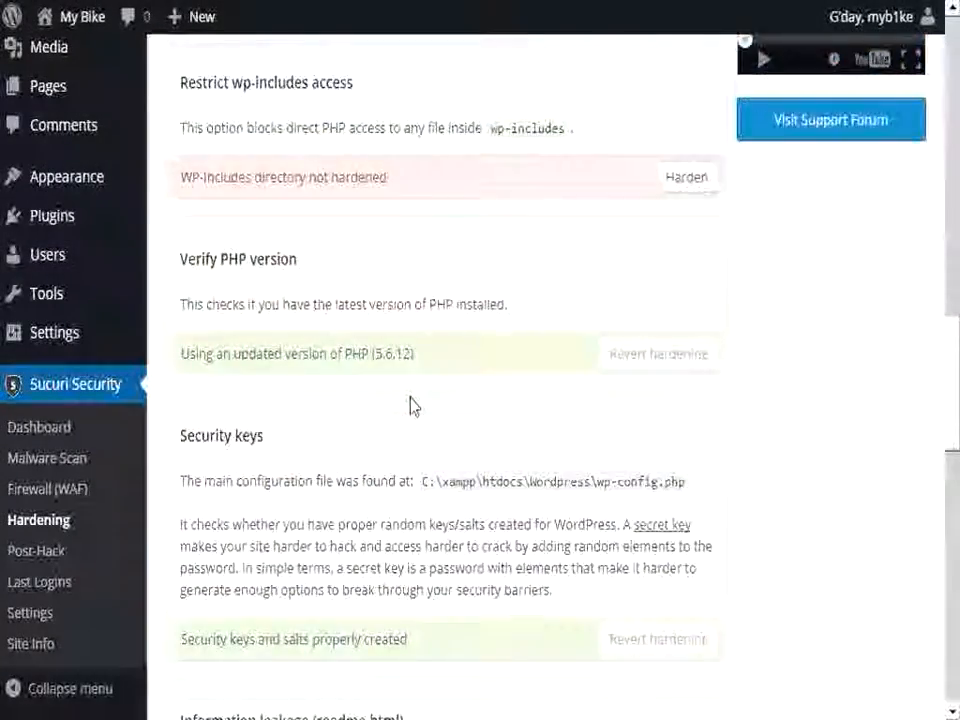
{"action": "scroll", "coordinate": [413, 405], "scroll_direction": "down", "scroll_amount": 4}
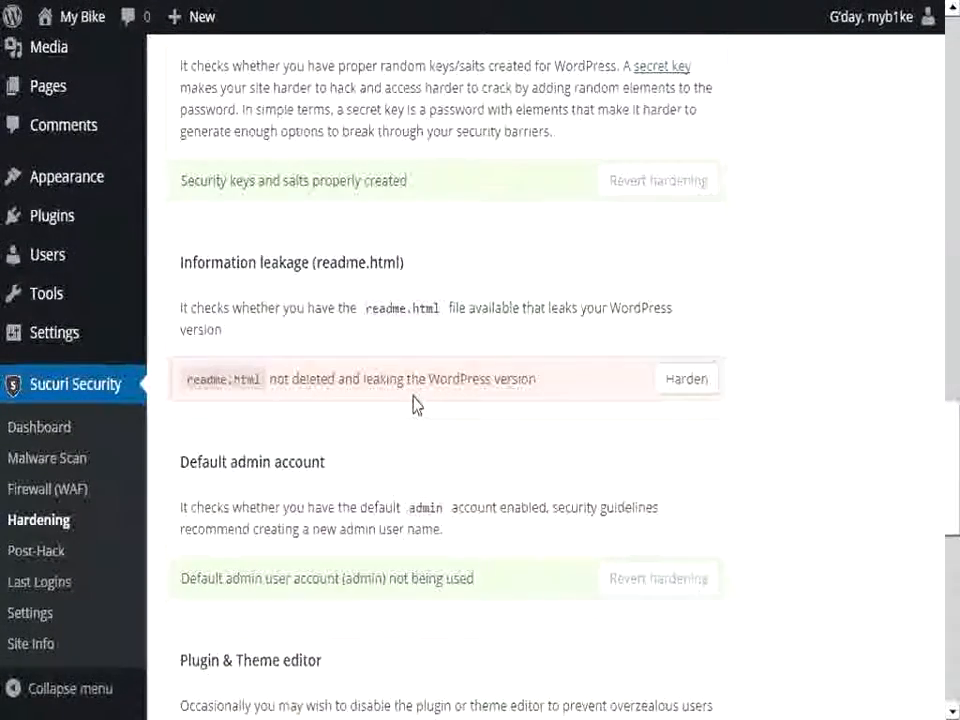
{"action": "left_click", "coordinate": [688, 380]}
Step: Review the database prefix and error log checks, and harden the plugin and theme file editor
{"action": "scroll", "coordinate": [422, 400], "scroll_direction": "down", "scroll_amount": 8}
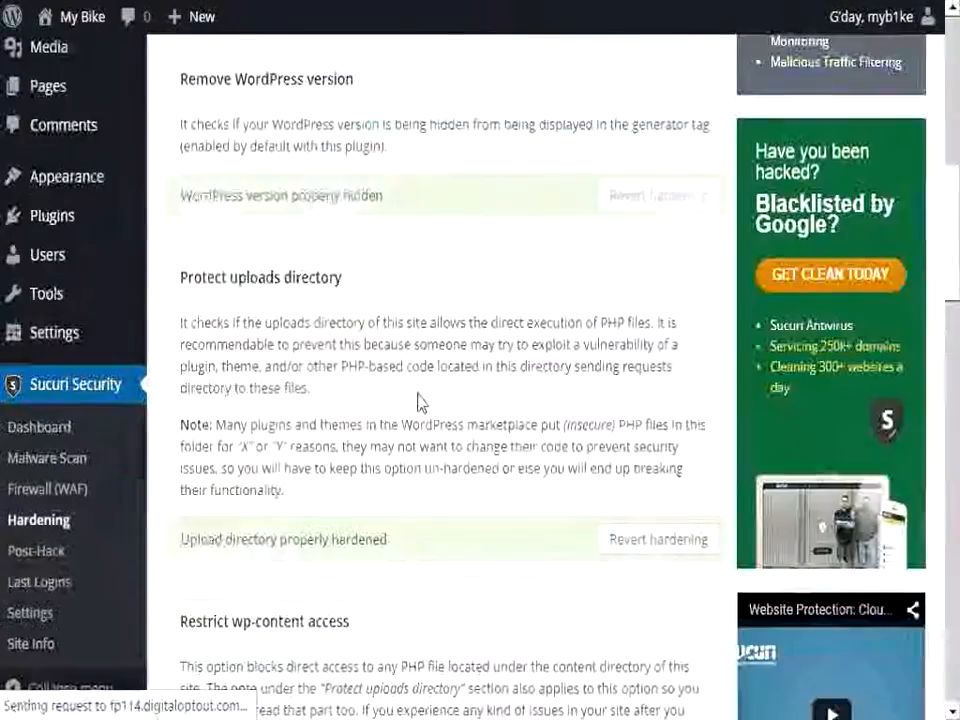
{"action": "scroll", "coordinate": [418, 400], "scroll_direction": "down", "scroll_amount": 13}
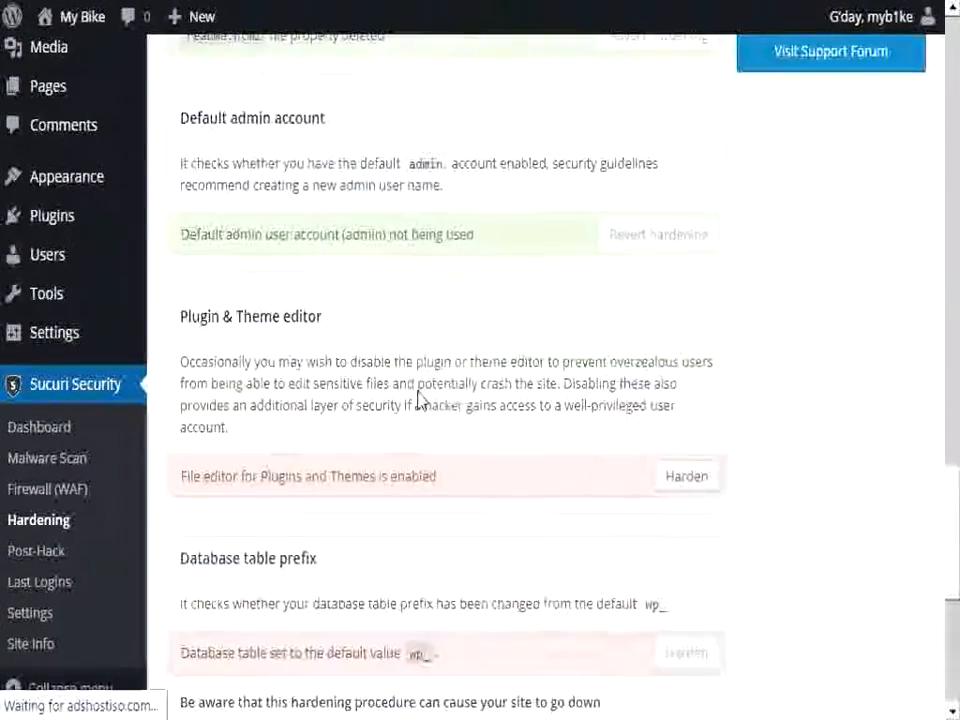
{"action": "scroll", "coordinate": [423, 393], "scroll_direction": "down", "scroll_amount": 1}
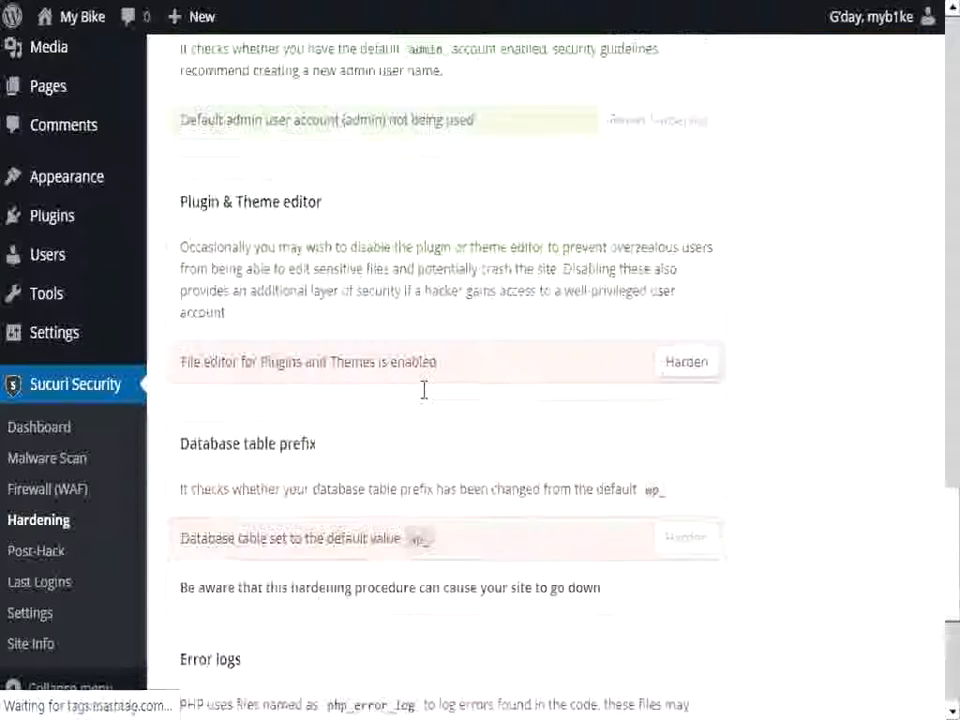
{"action": "scroll", "coordinate": [424, 390], "scroll_direction": "down", "scroll_amount": 1}
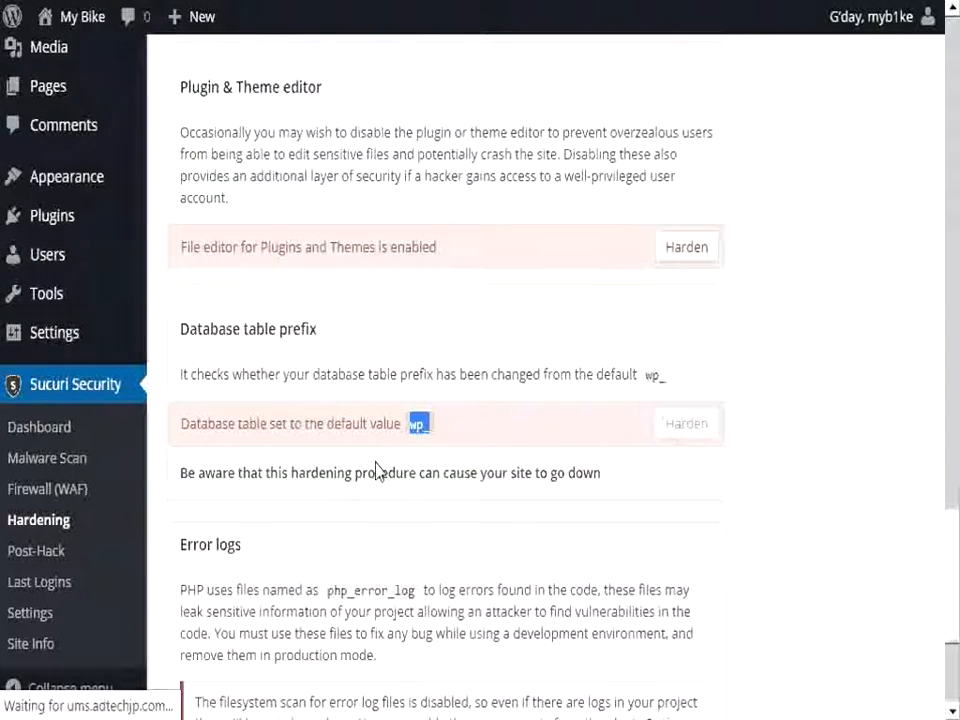
{"action": "scroll", "coordinate": [376, 470], "scroll_direction": "down", "scroll_amount": 2}
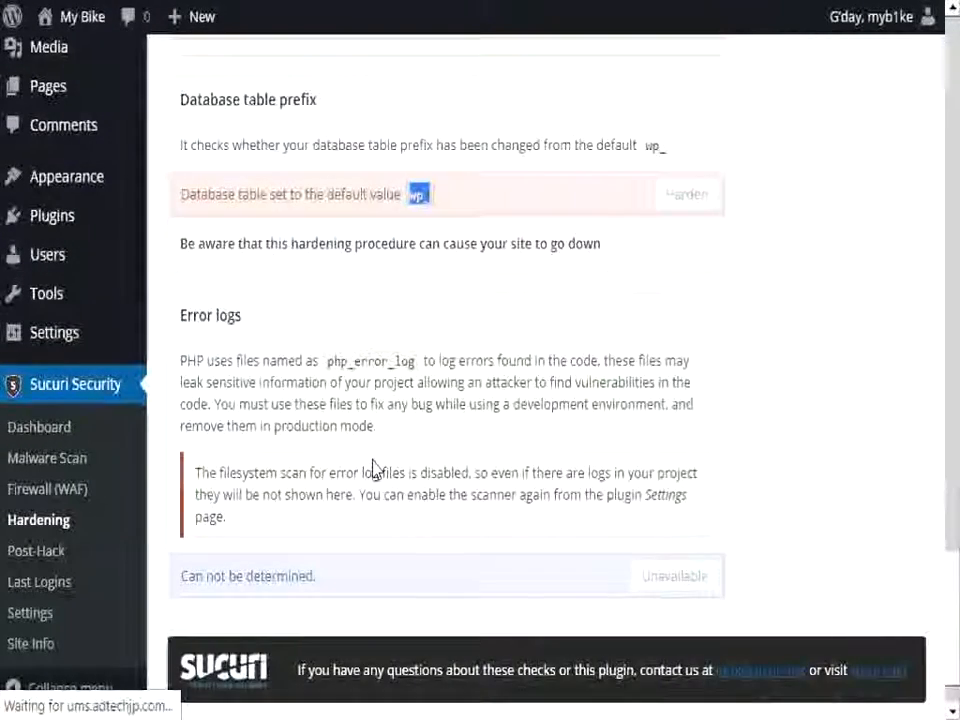
{"action": "scroll", "coordinate": [376, 470], "scroll_direction": "up", "scroll_amount": 3}
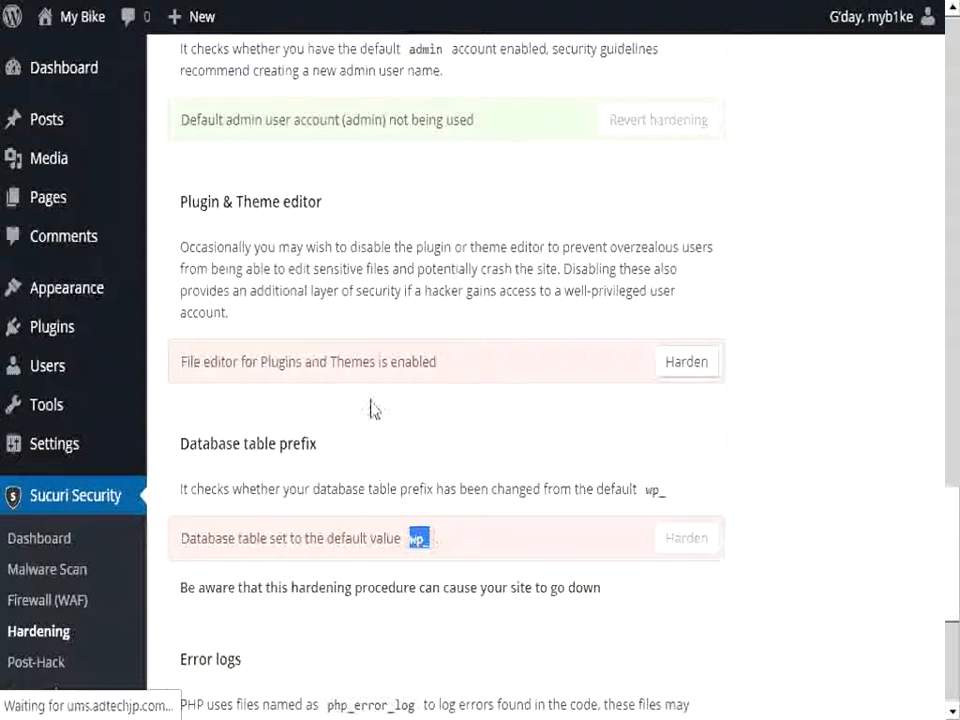
{"action": "left_click_drag", "start_coordinate": [263, 361], "coordinate": [389, 369]}
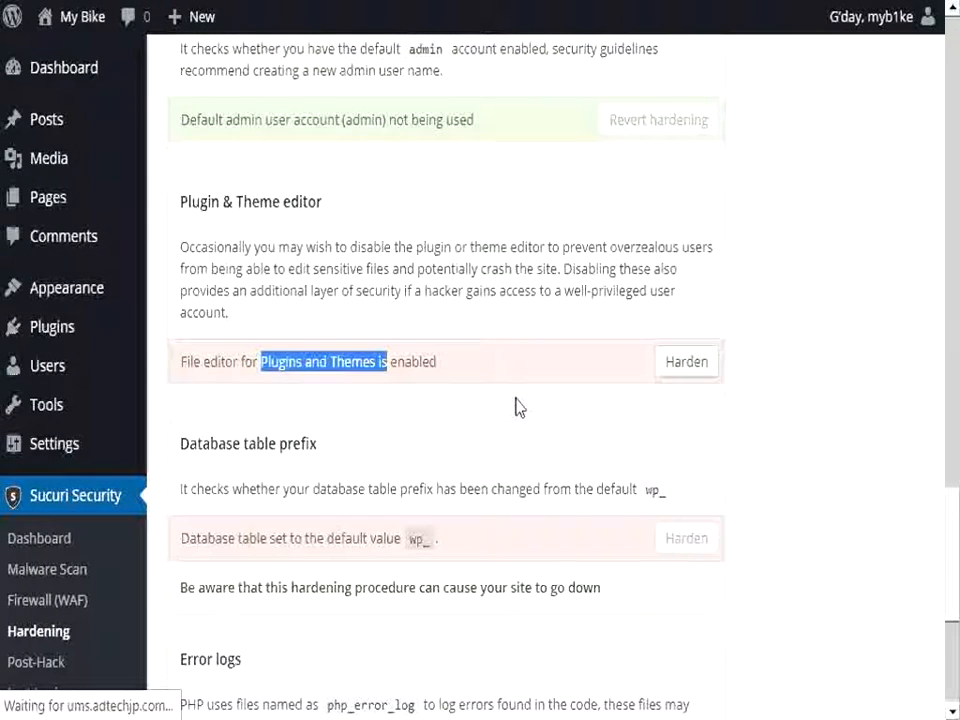
{"action": "left_click", "coordinate": [708, 364]}
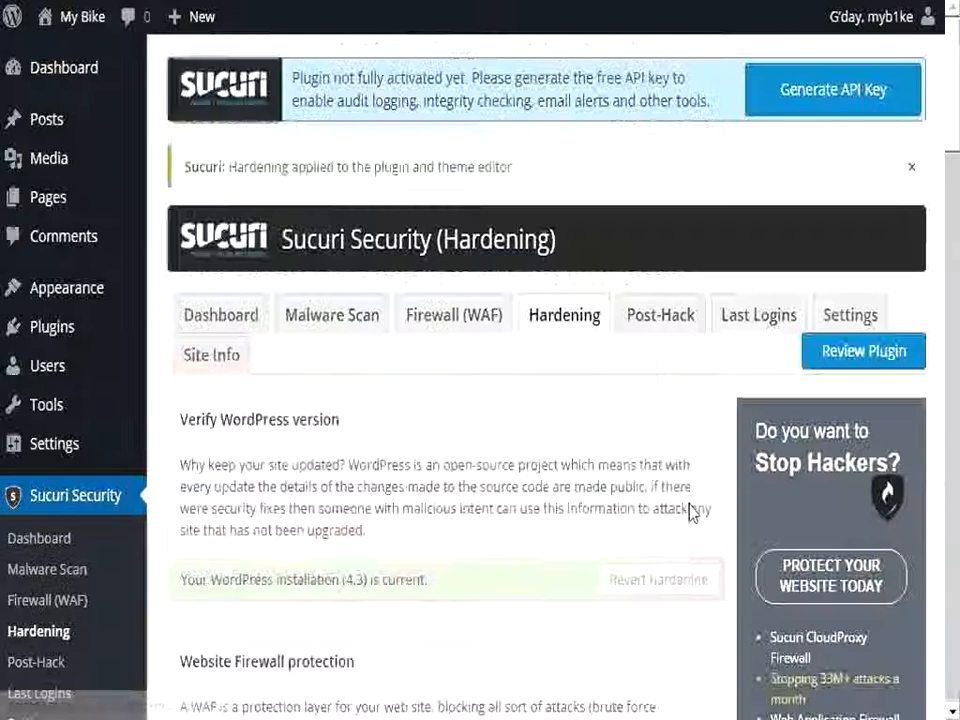
Step: Look back over the hardening checks and open the alert settings of Sucuri Security
{"action": "scroll", "coordinate": [608, 423], "scroll_direction": "down", "scroll_amount": 15}
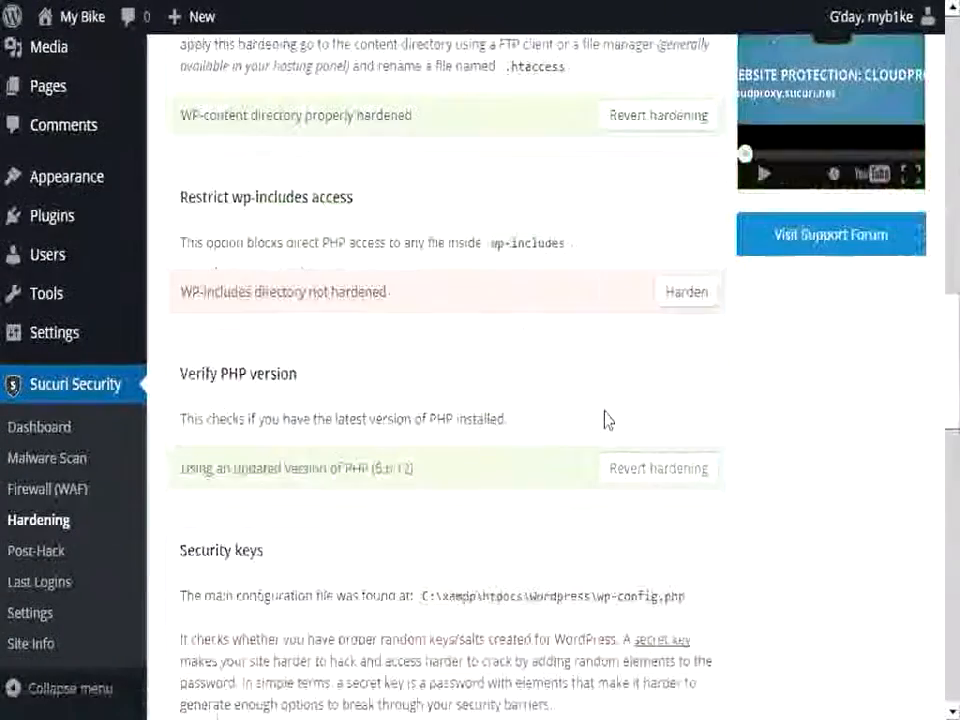
{"action": "scroll", "coordinate": [606, 420], "scroll_direction": "down", "scroll_amount": 3}
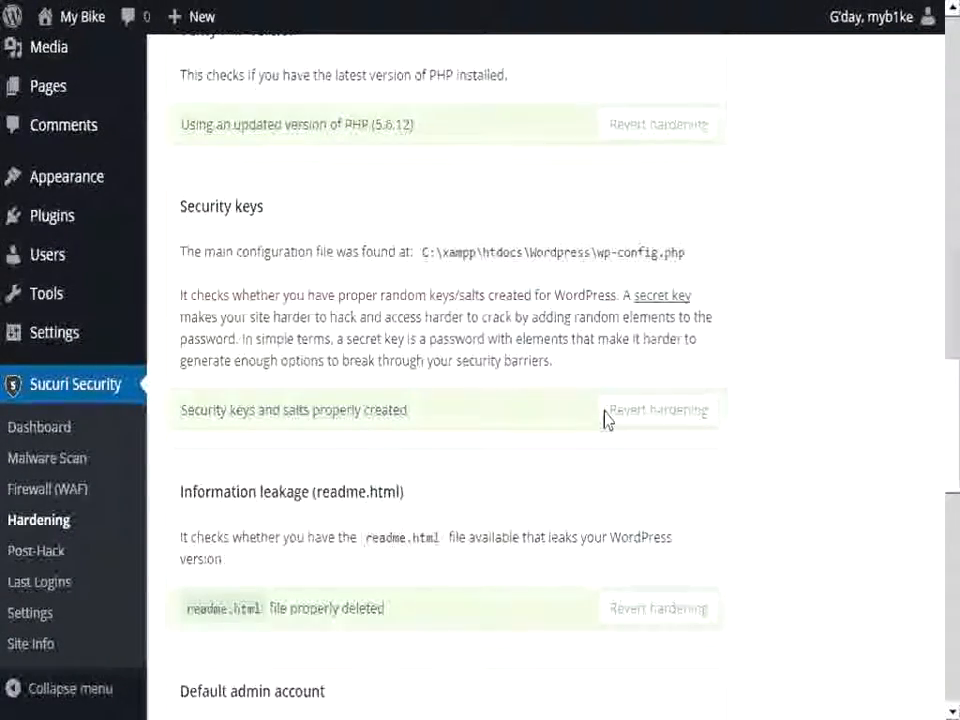
{"action": "scroll", "coordinate": [606, 420], "scroll_direction": "up", "scroll_amount": 15}
{"action": "scroll", "coordinate": [606, 420], "scroll_direction": "up", "scroll_amount": 3}
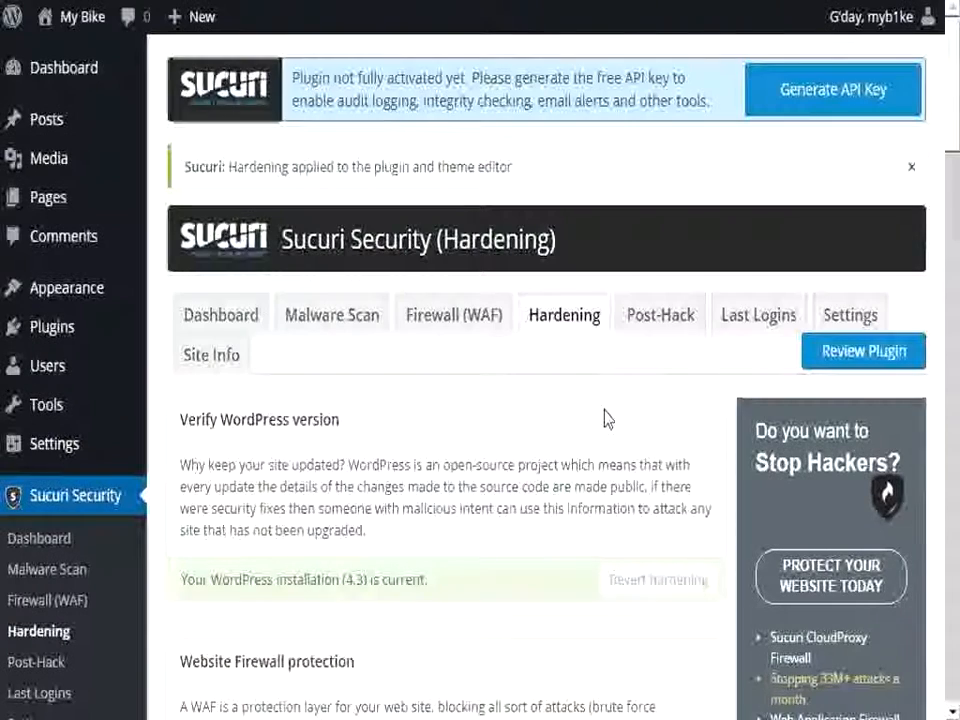
{"action": "left_click", "coordinate": [845, 318]}
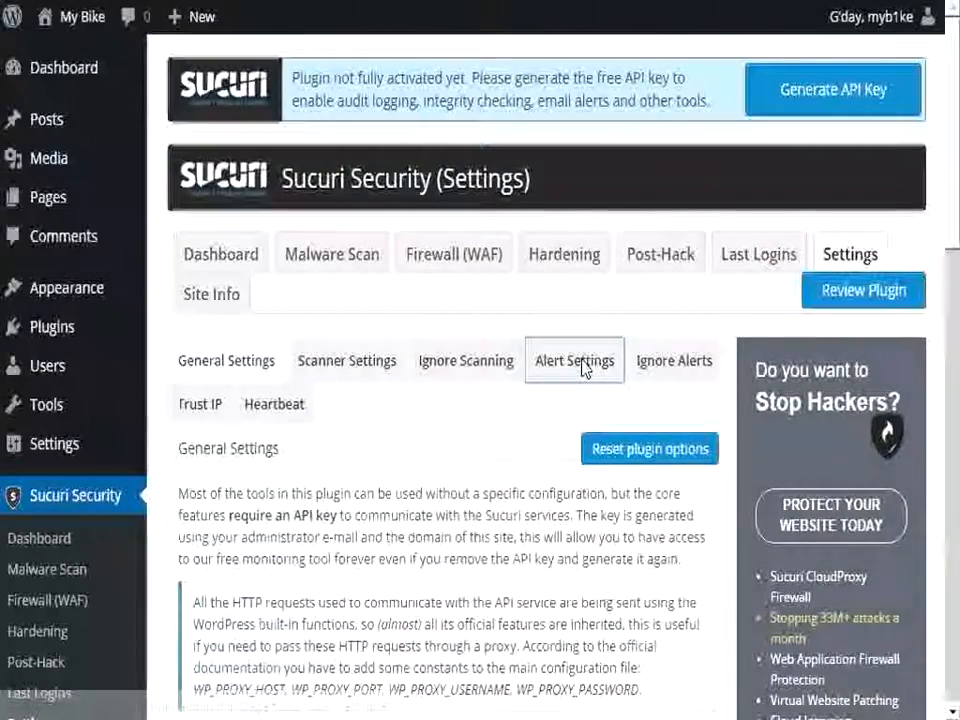
{"action": "left_click", "coordinate": [583, 368]}
{"action": "scroll", "coordinate": [325, 446], "scroll_direction": "down", "scroll_amount": 5}
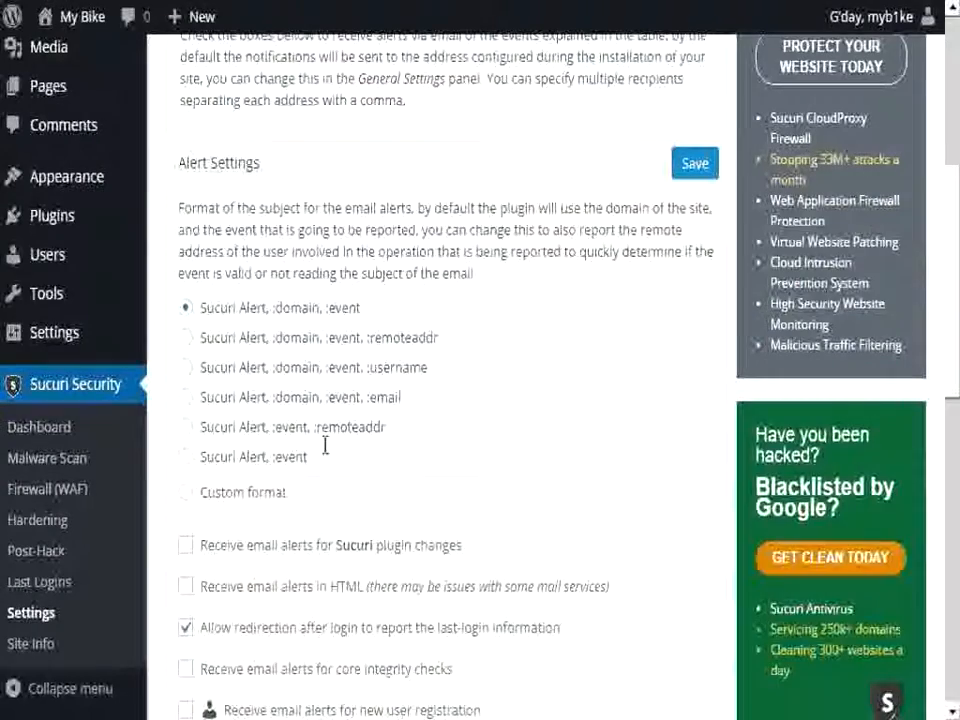
Step: Turn off email alerts for failed login attempts and save the alert settings
{"action": "scroll", "coordinate": [325, 450], "scroll_direction": "down", "scroll_amount": 3}
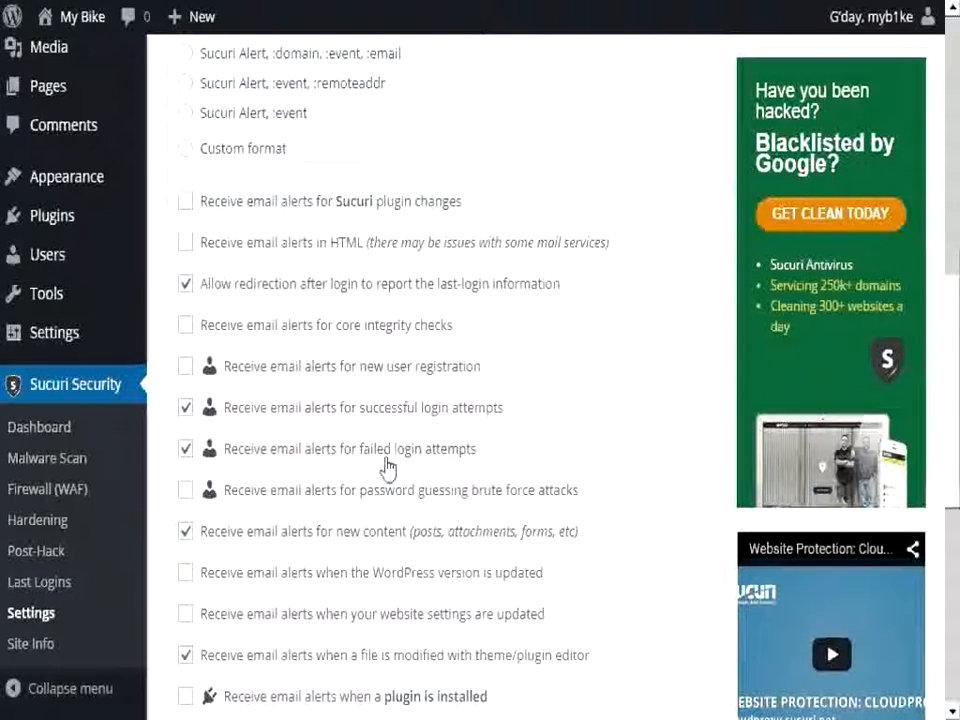
{"action": "left_click", "coordinate": [186, 452]}
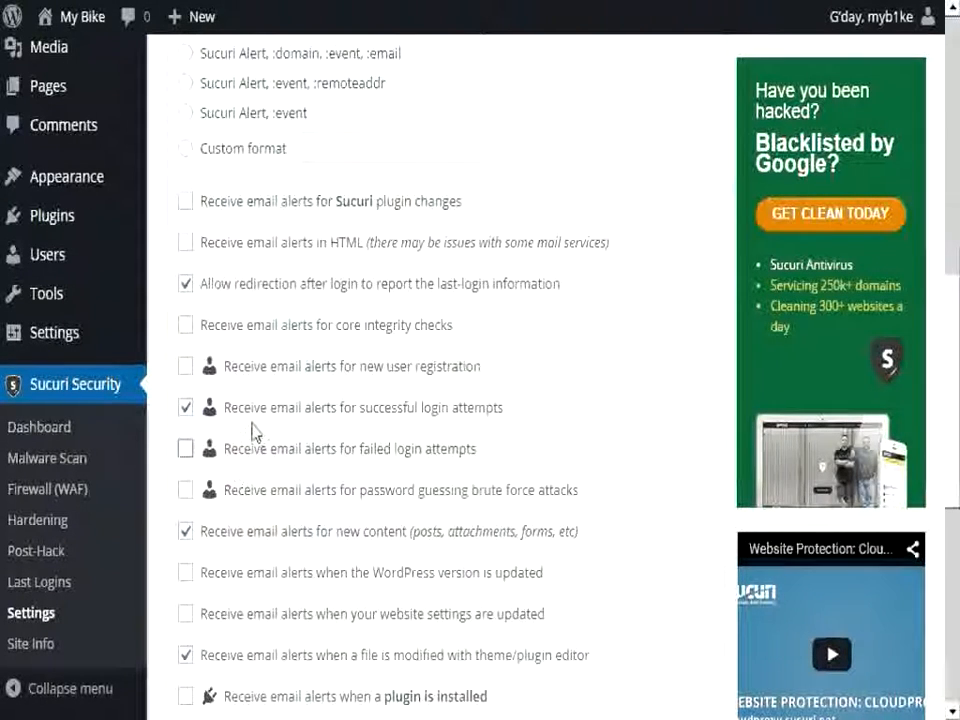
{"action": "left_click_drag", "start_coordinate": [359, 414], "coordinate": [505, 423]}
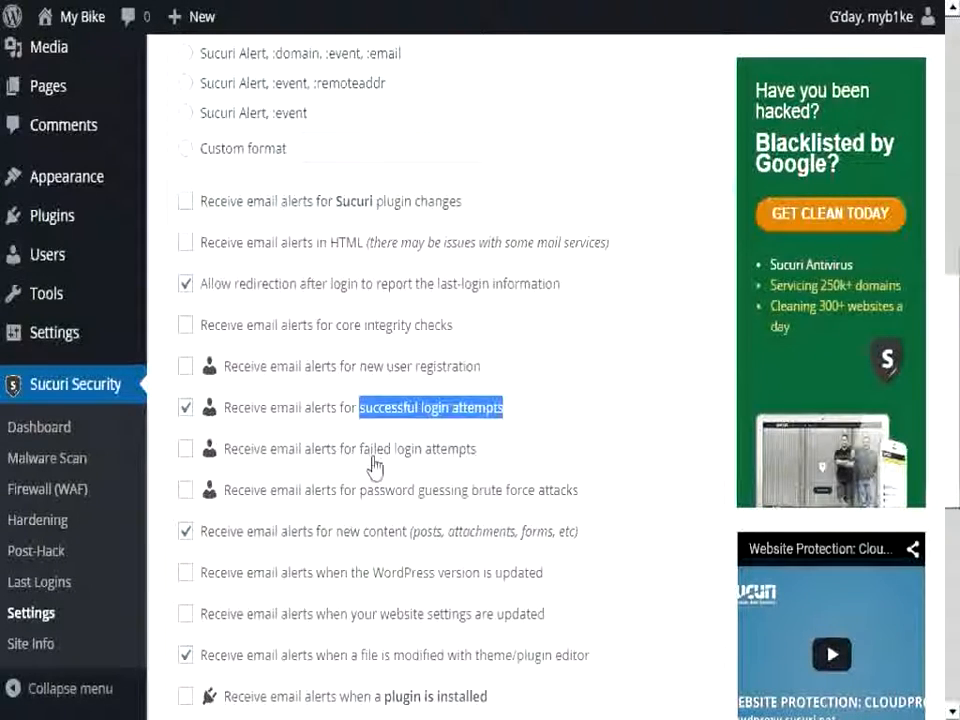
{"action": "left_click_drag", "start_coordinate": [356, 453], "coordinate": [458, 453]}
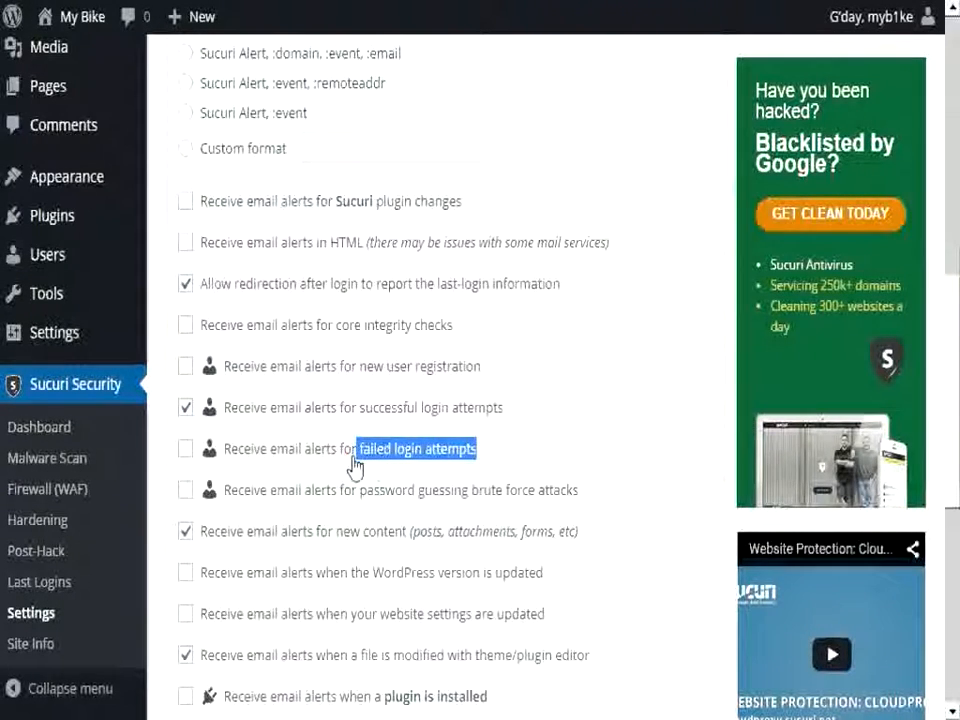
{"action": "scroll", "coordinate": [354, 462], "scroll_direction": "down", "scroll_amount": 5}
{"action": "scroll", "coordinate": [353, 465], "scroll_direction": "up", "scroll_amount": 3}
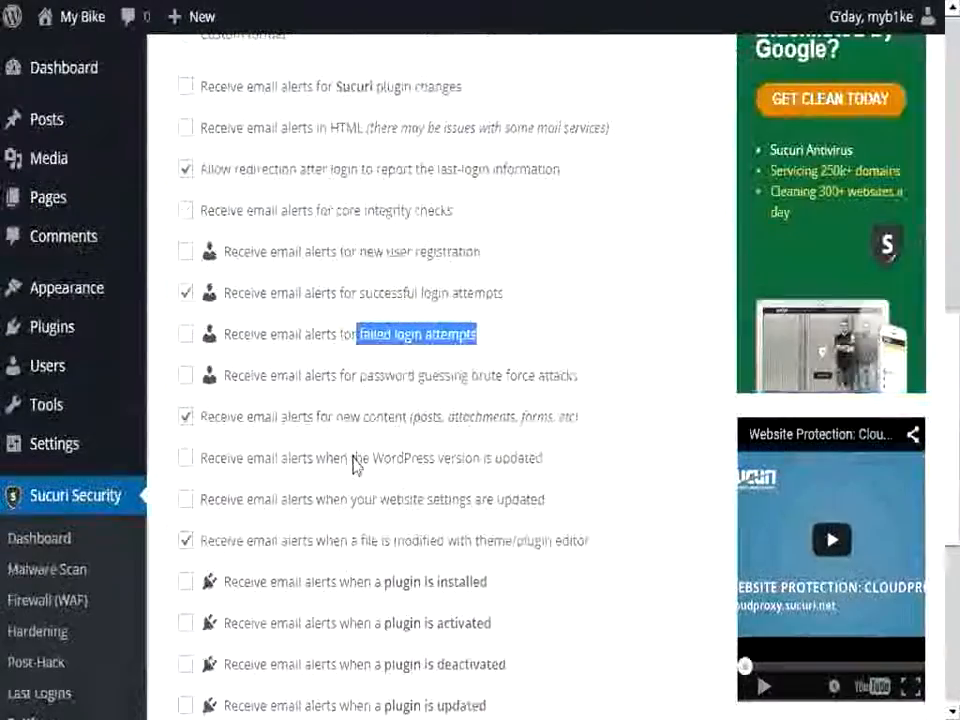
{"action": "scroll", "coordinate": [356, 467], "scroll_direction": "up", "scroll_amount": 7}
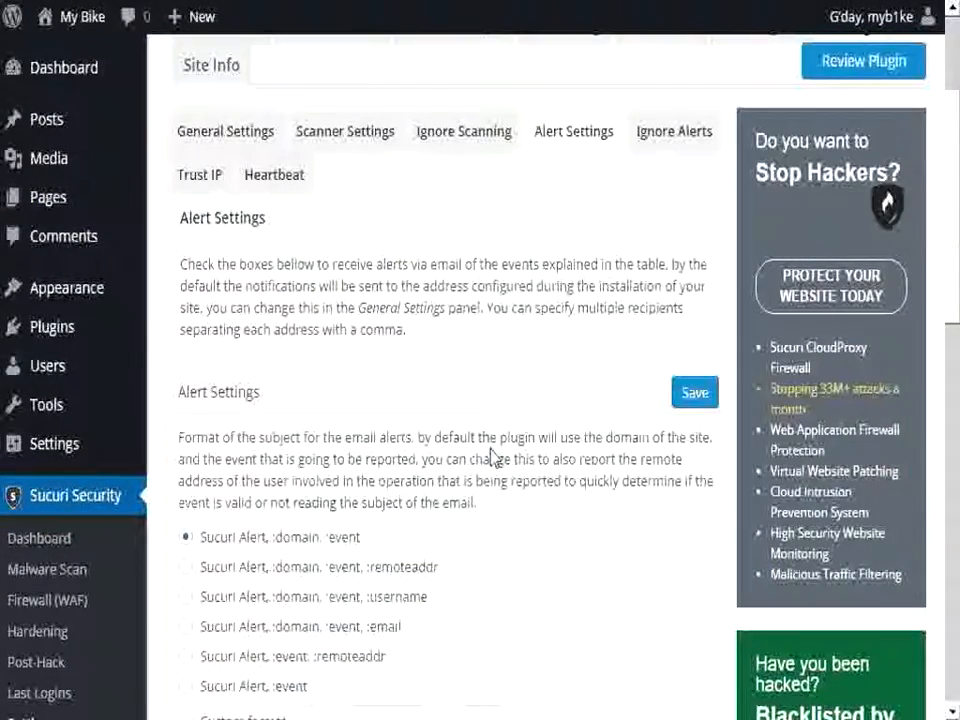
{"action": "left_click", "coordinate": [693, 396]}
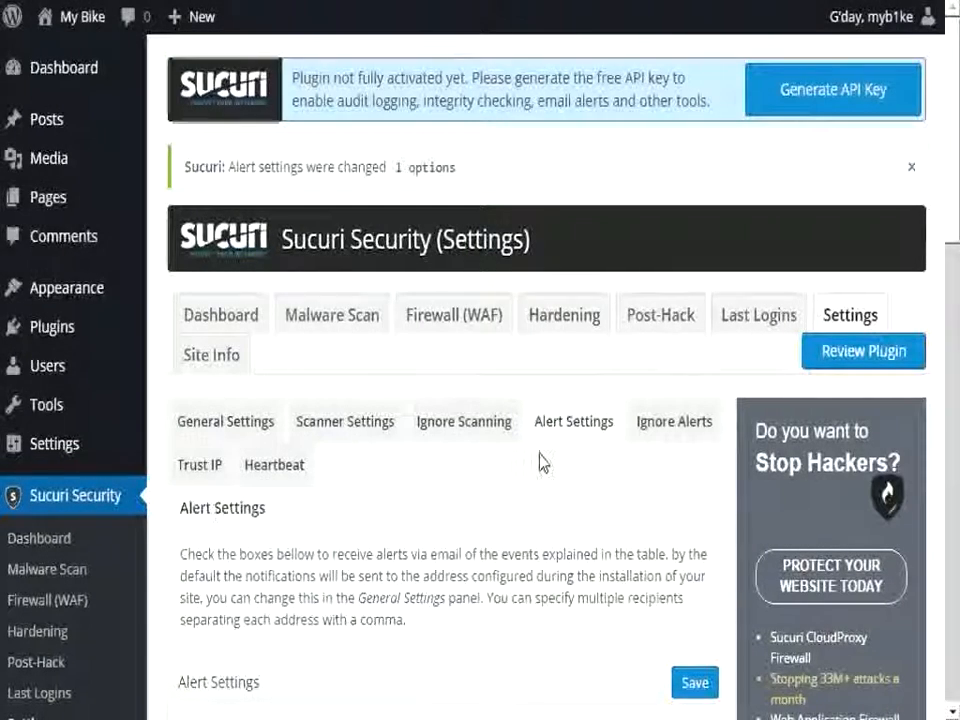
Step: Examine Sucuri's post-hack tools for security keys, user password resets and plugin resets
{"action": "left_click", "coordinate": [644, 325]}
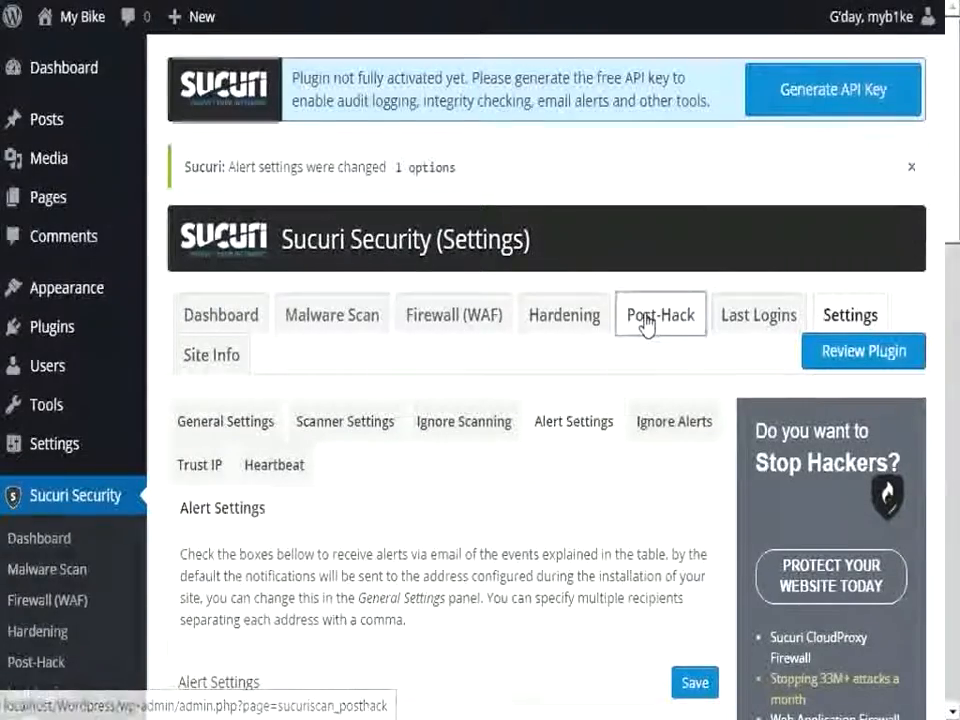
{"action": "scroll", "coordinate": [348, 413], "scroll_direction": "down", "scroll_amount": 6}
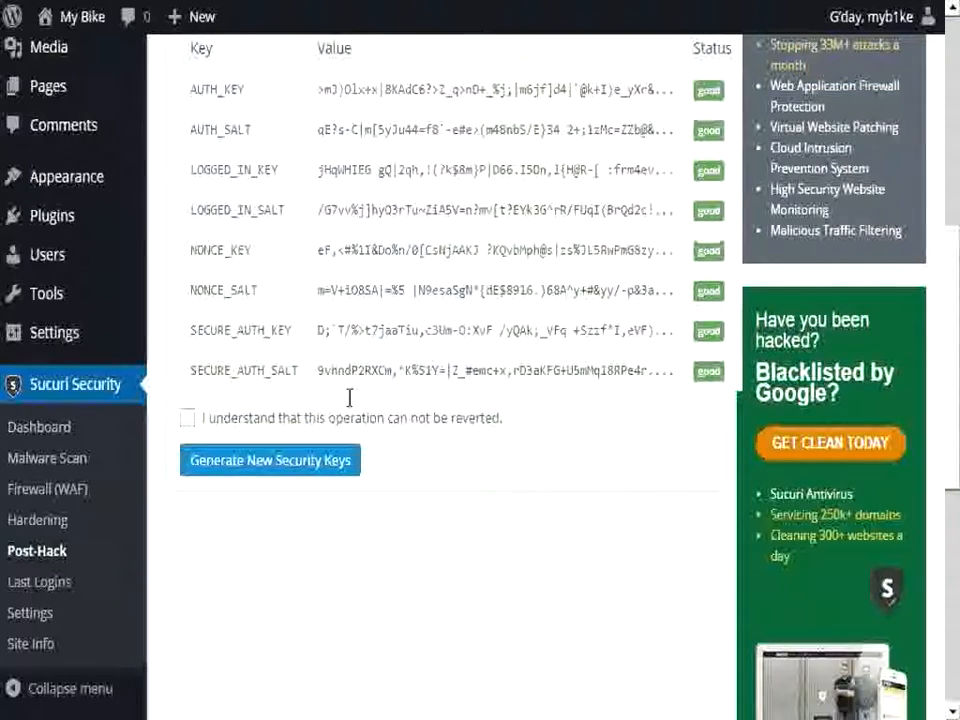
{"action": "scroll", "coordinate": [352, 403], "scroll_direction": "up", "scroll_amount": 1}
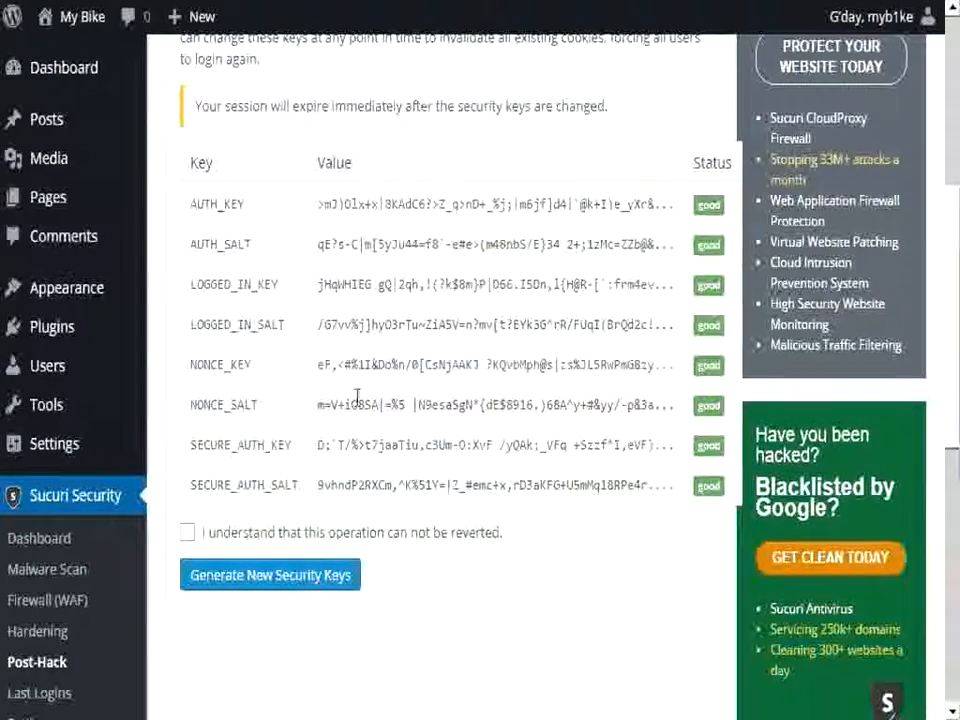
{"action": "scroll", "coordinate": [355, 398], "scroll_direction": "up", "scroll_amount": 4}
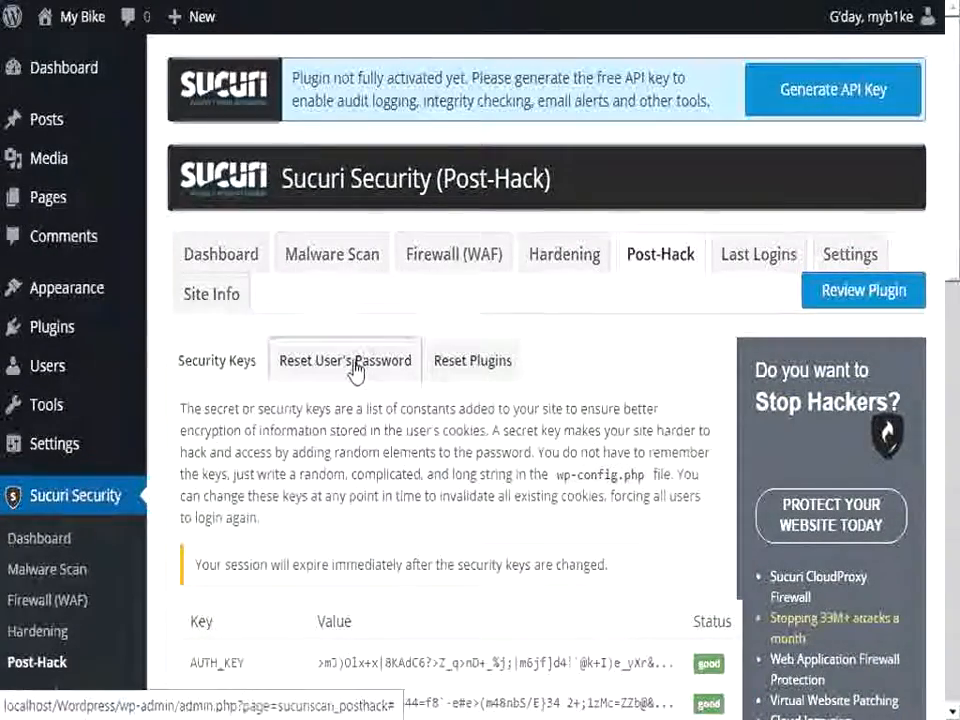
{"action": "left_click", "coordinate": [355, 366]}
{"action": "left_click", "coordinate": [452, 364]}
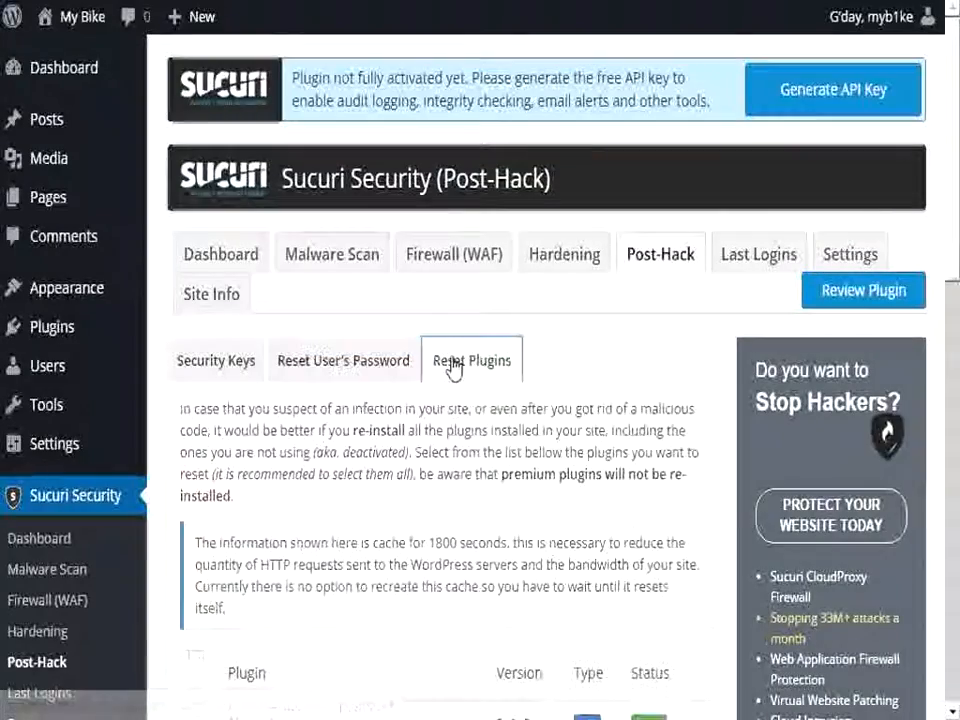
{"action": "scroll", "coordinate": [332, 408], "scroll_direction": "down", "scroll_amount": 3}
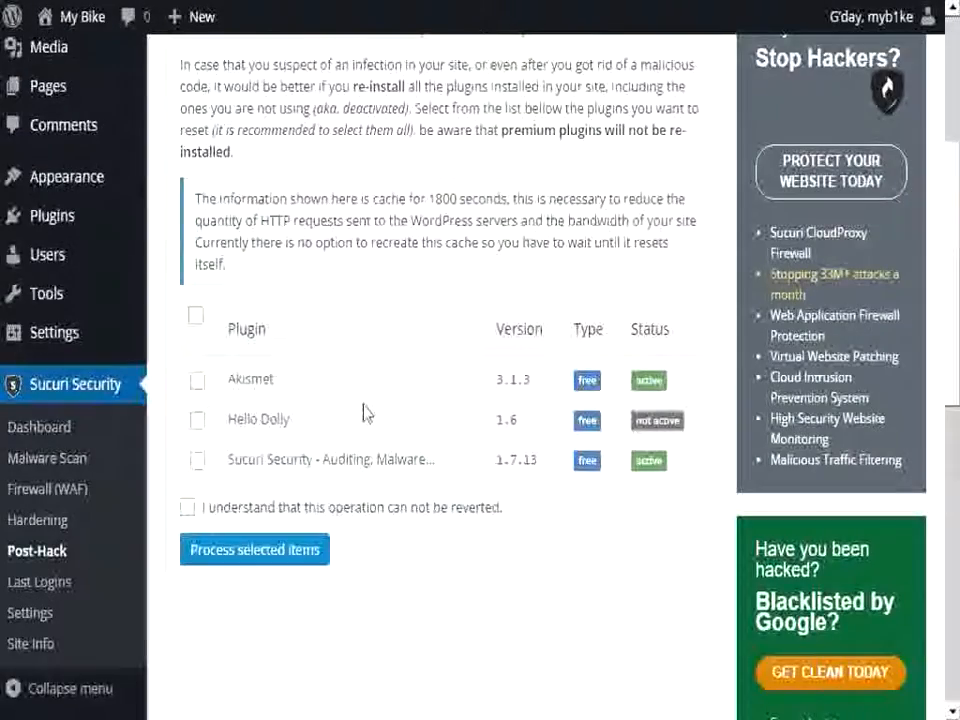
{"action": "scroll", "coordinate": [364, 410], "scroll_direction": "up", "scroll_amount": 3}
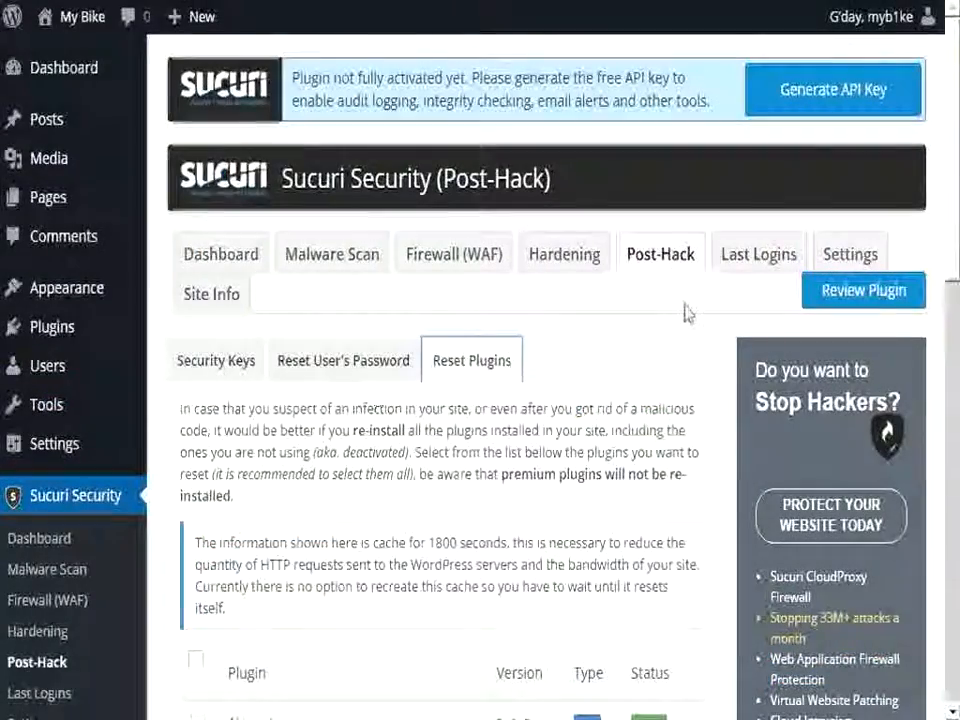
Step: Examine Sucuri's last login records for all users, admin users, failed logins and logged-in users
{"action": "left_click", "coordinate": [755, 262]}
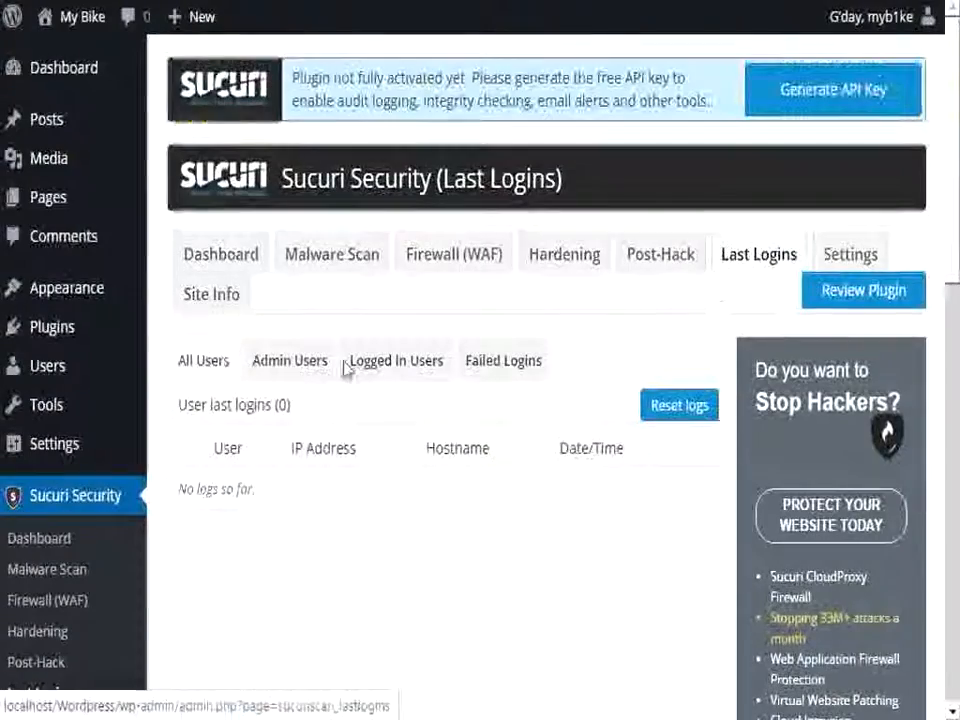
{"action": "scroll", "coordinate": [355, 363], "scroll_direction": "down", "scroll_amount": 3}
{"action": "scroll", "coordinate": [363, 362], "scroll_direction": "up", "scroll_amount": 4}
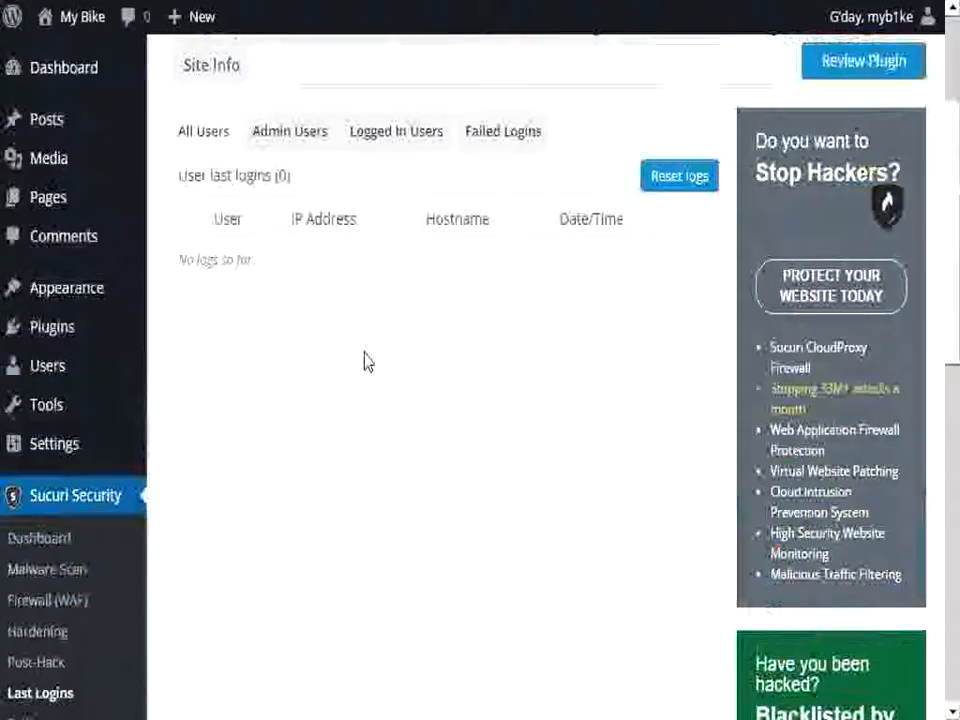
{"action": "left_click", "coordinate": [305, 362]}
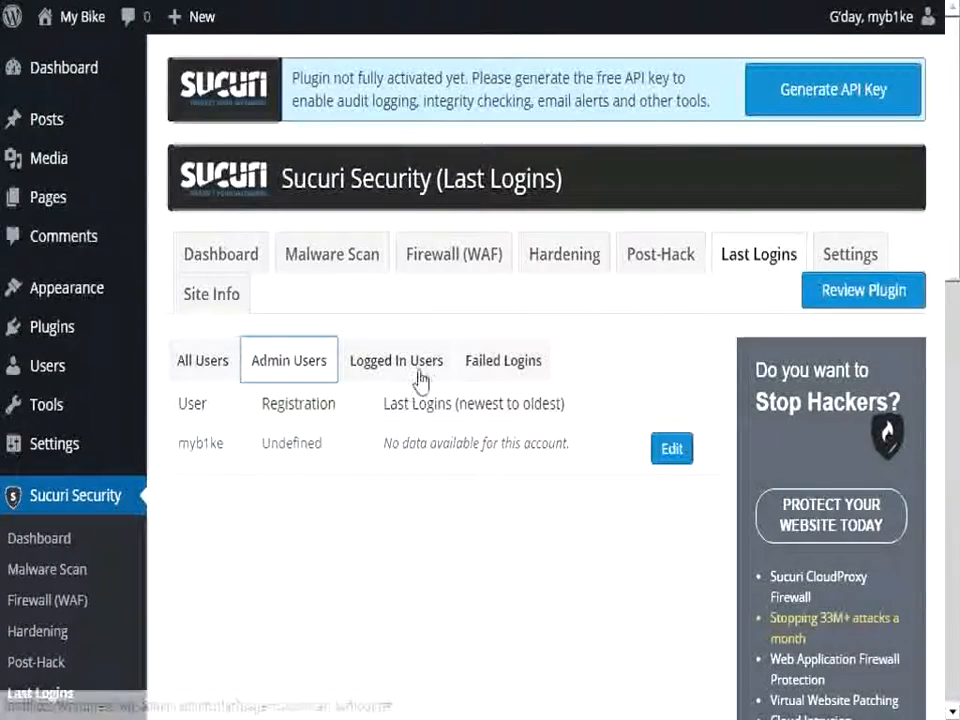
{"action": "left_click", "coordinate": [496, 371]}
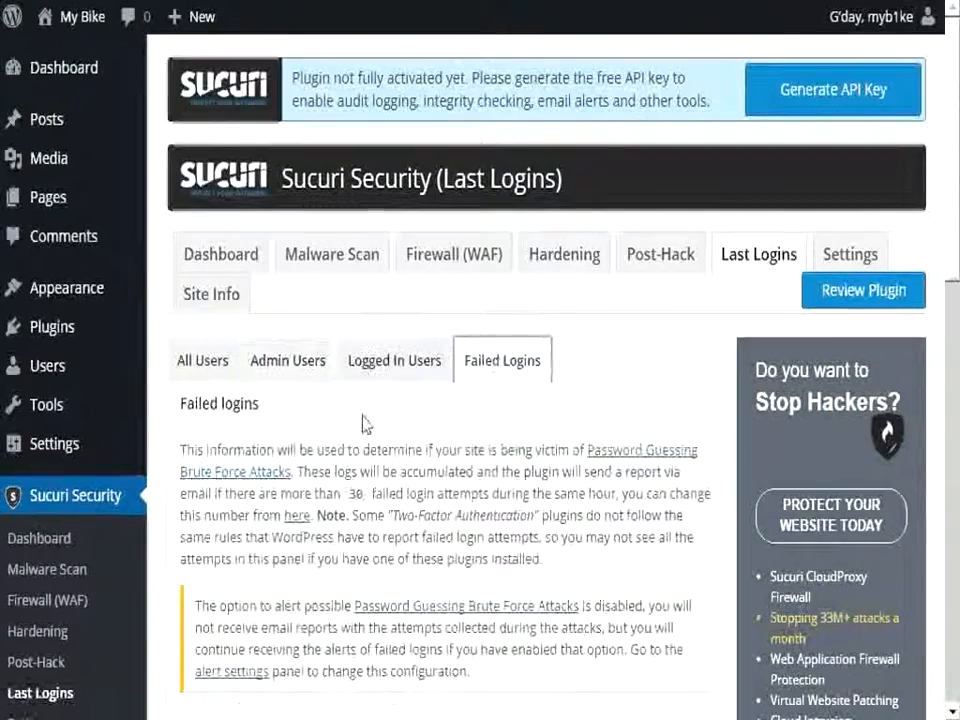
{"action": "scroll", "coordinate": [362, 422], "scroll_direction": "down", "scroll_amount": 5}
{"action": "scroll", "coordinate": [362, 422], "scroll_direction": "up", "scroll_amount": 4}
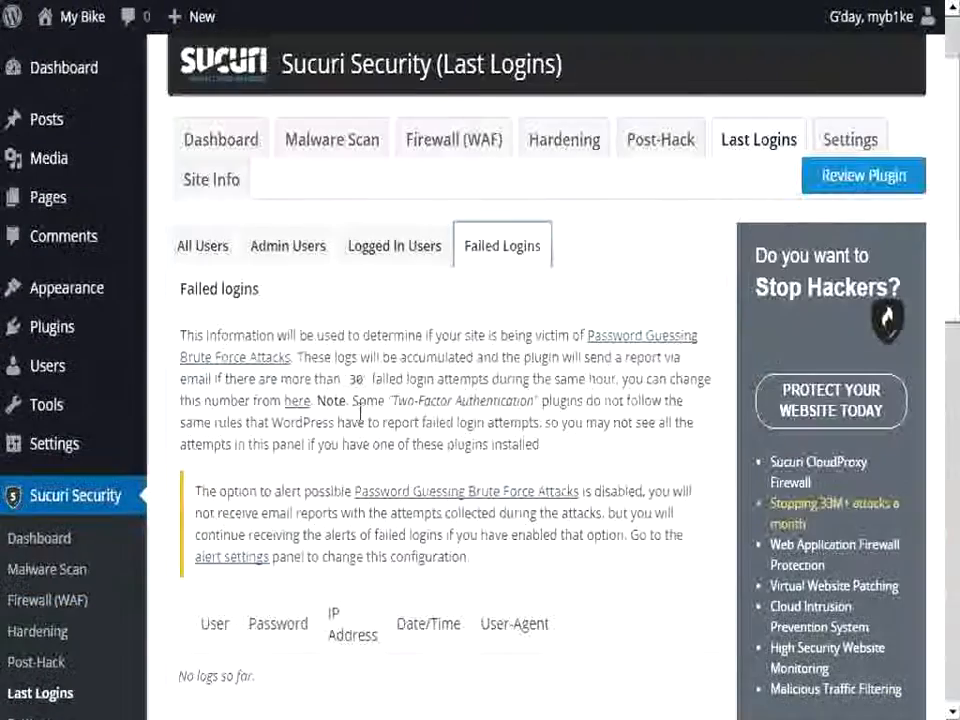
{"action": "left_click", "coordinate": [384, 262]}
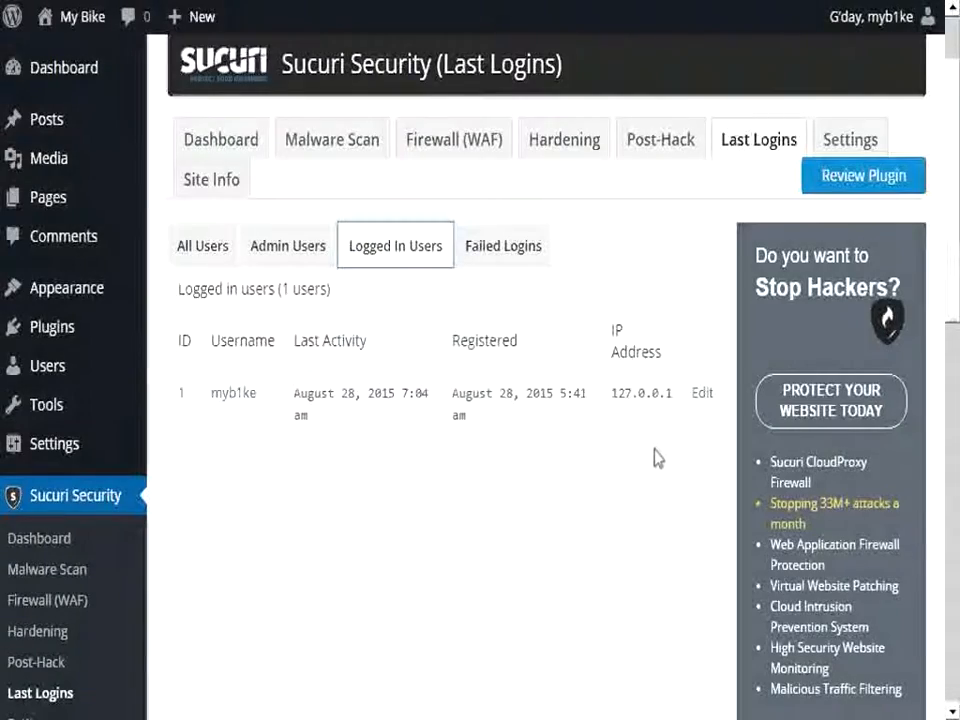
{"action": "scroll", "coordinate": [656, 457], "scroll_direction": "down", "scroll_amount": 5}
{"action": "scroll", "coordinate": [656, 455], "scroll_direction": "down", "scroll_amount": 3}
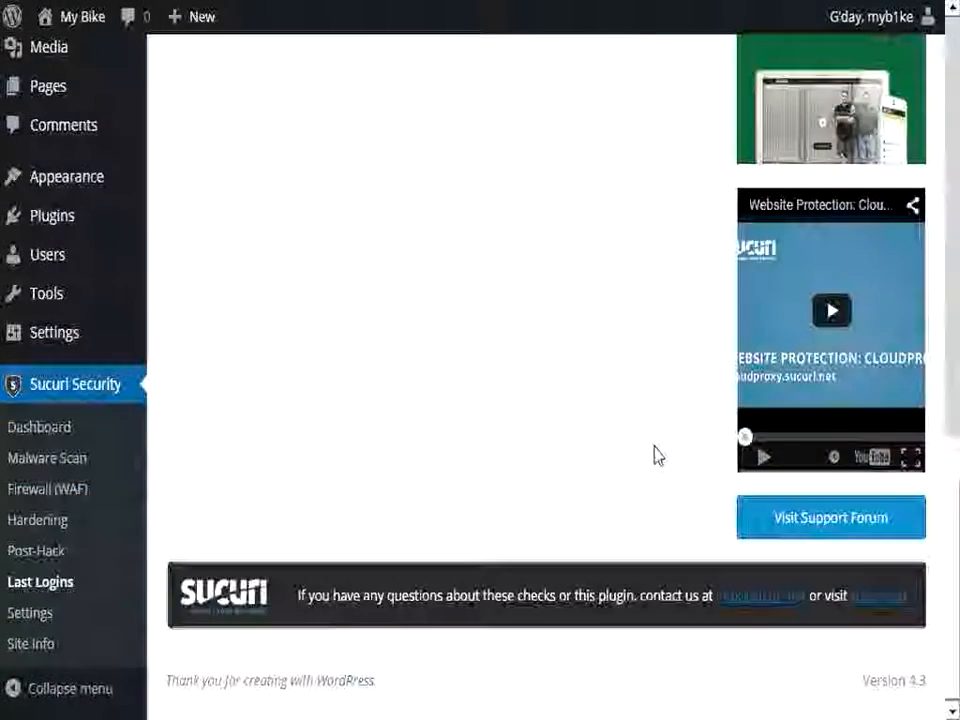
{"action": "scroll", "coordinate": [653, 455], "scroll_direction": "up", "scroll_amount": 8}
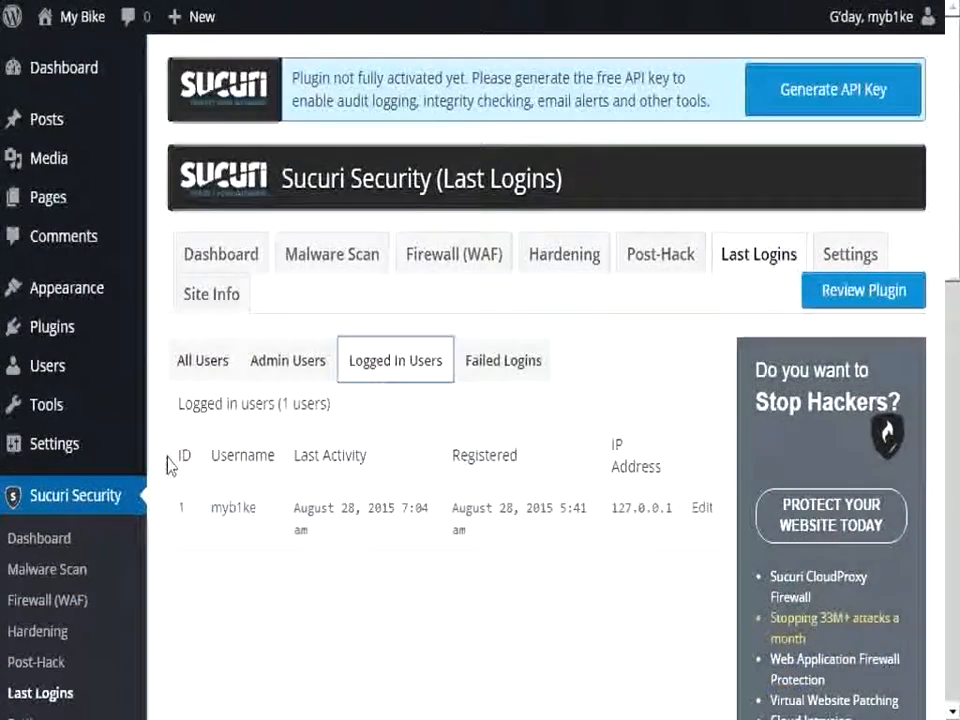